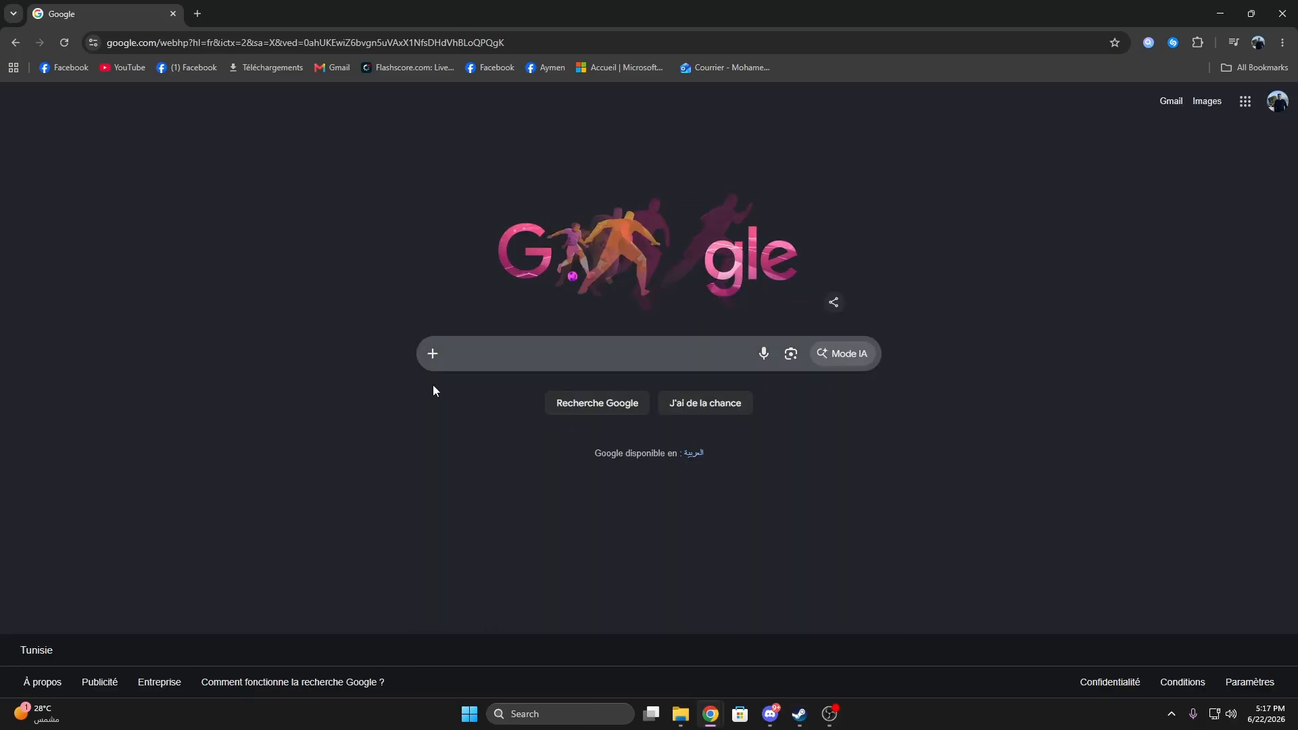
Step: Search Google for "TikTok Live Studio." and open TikTok's Download LIVE Studio page
left_click(510, 351)
type("TikTok Live Studio.")
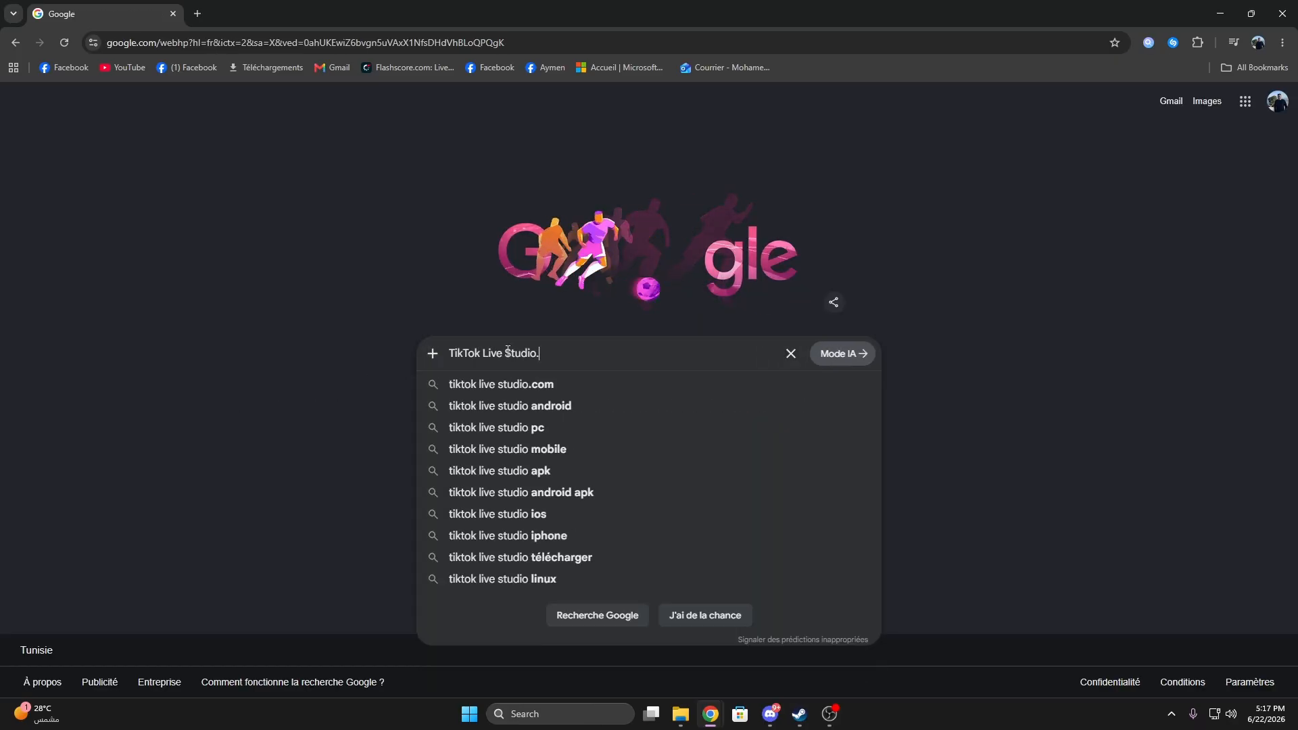
left_click(350, 410)
left_click(649, 353)
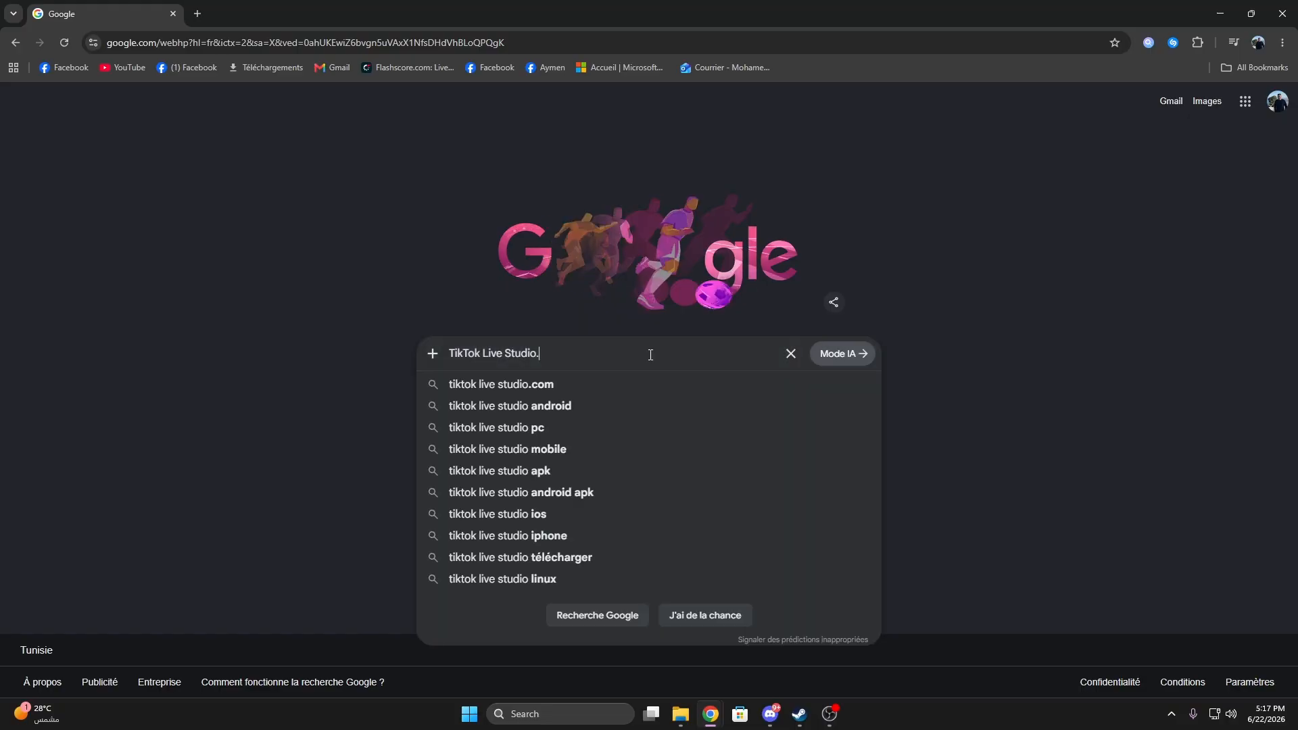
key("Return")
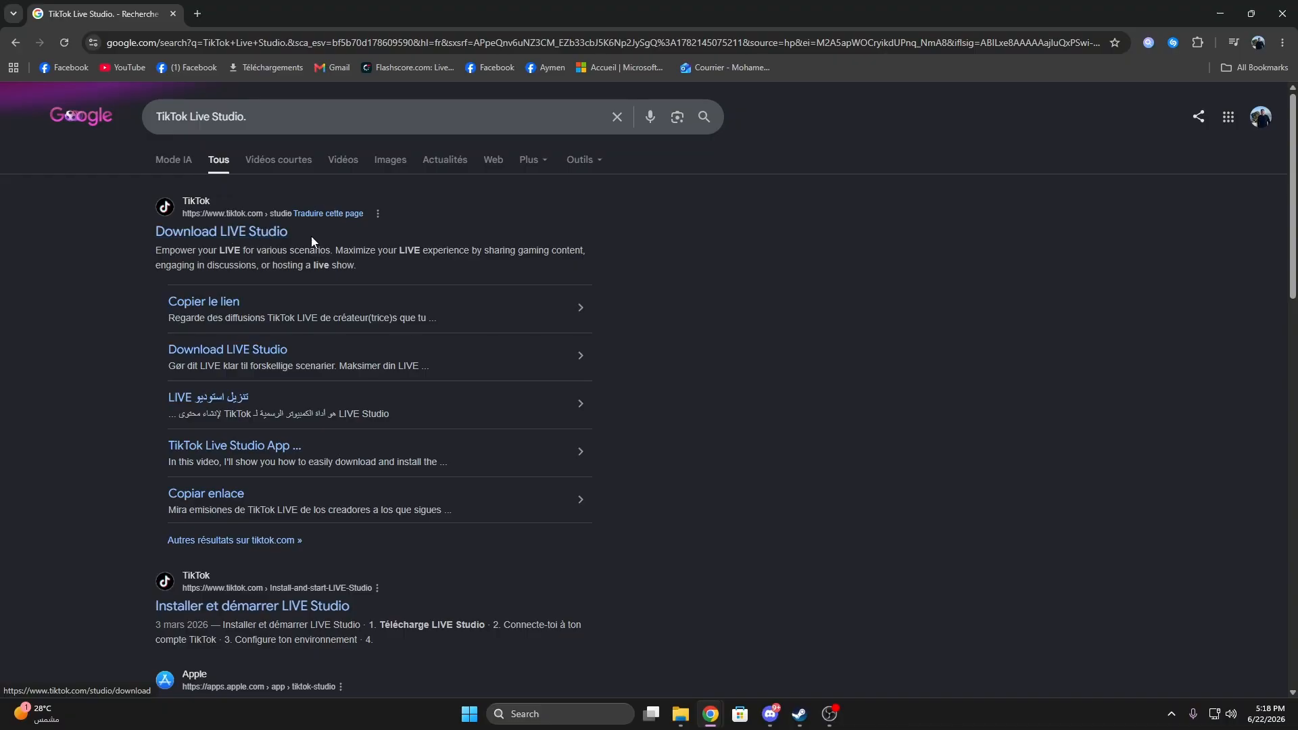
left_click(215, 234)
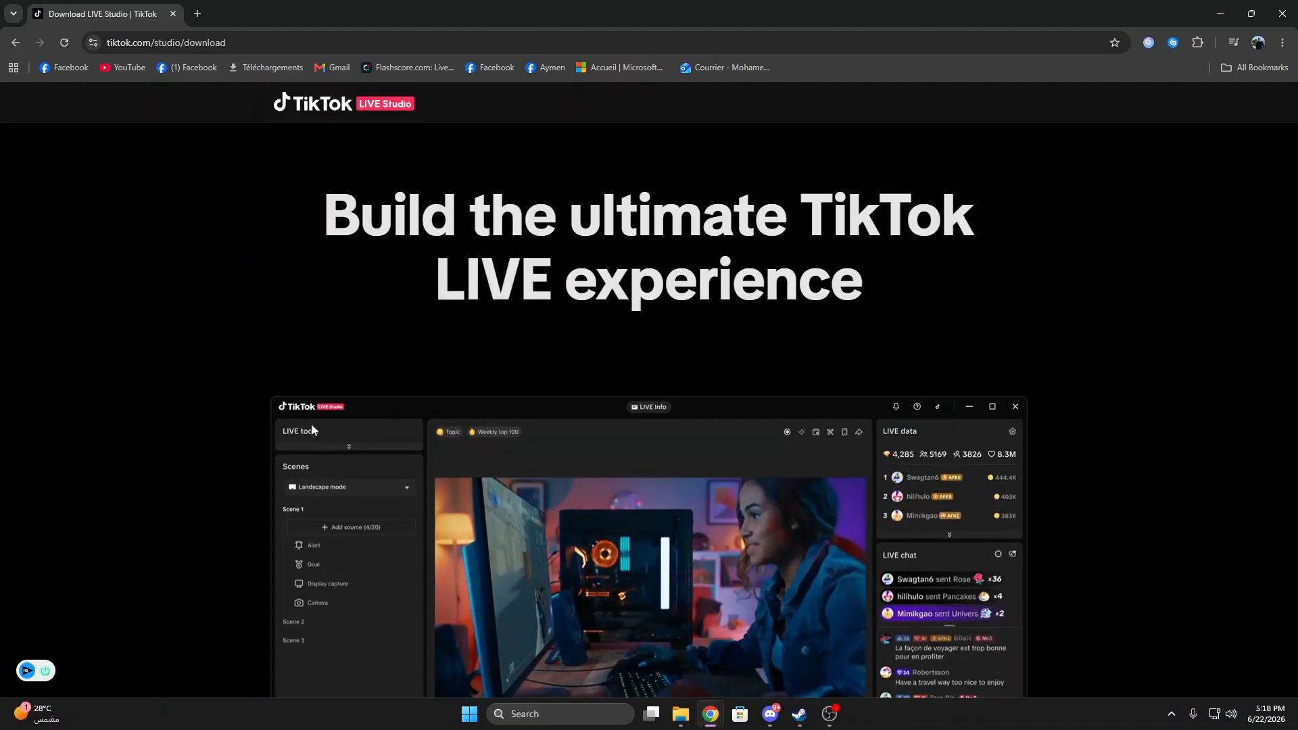
Step: Download the Windows version of LIVE Studio and launch the downloaded installer
scroll(389, 533, "down", 10)
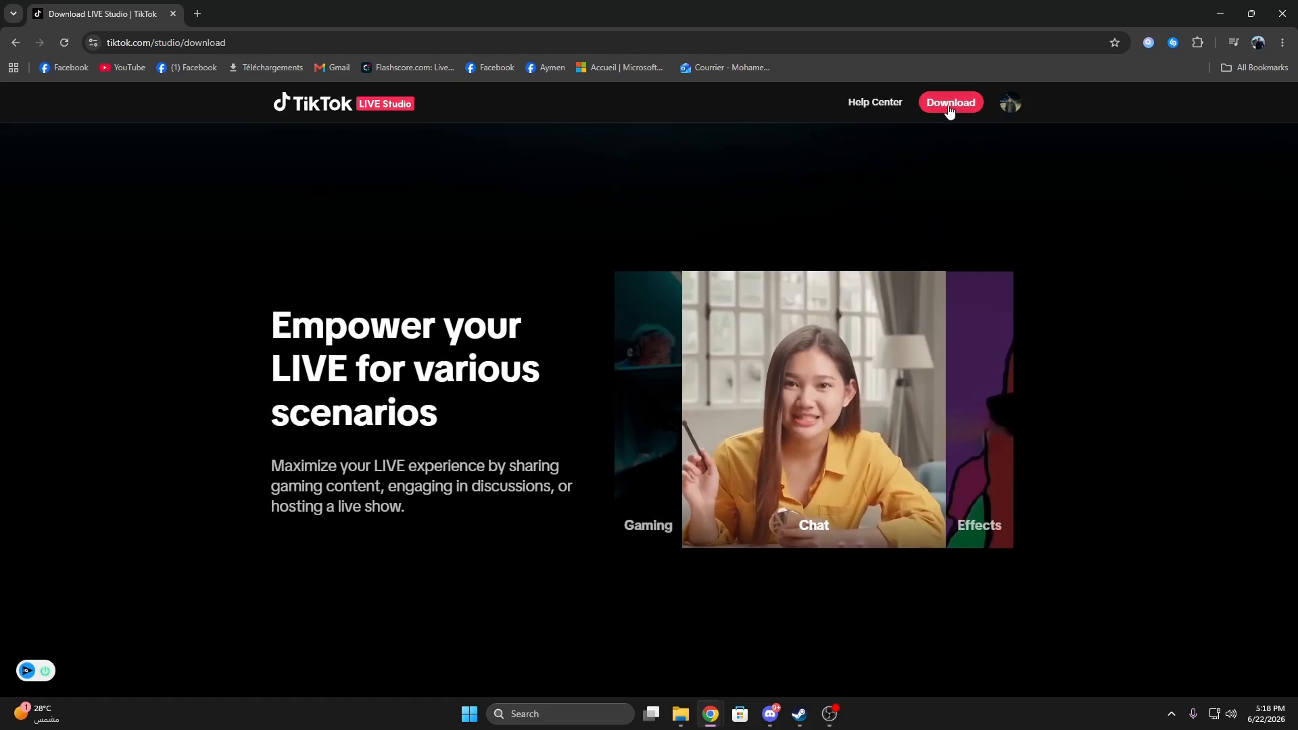
left_click(953, 105)
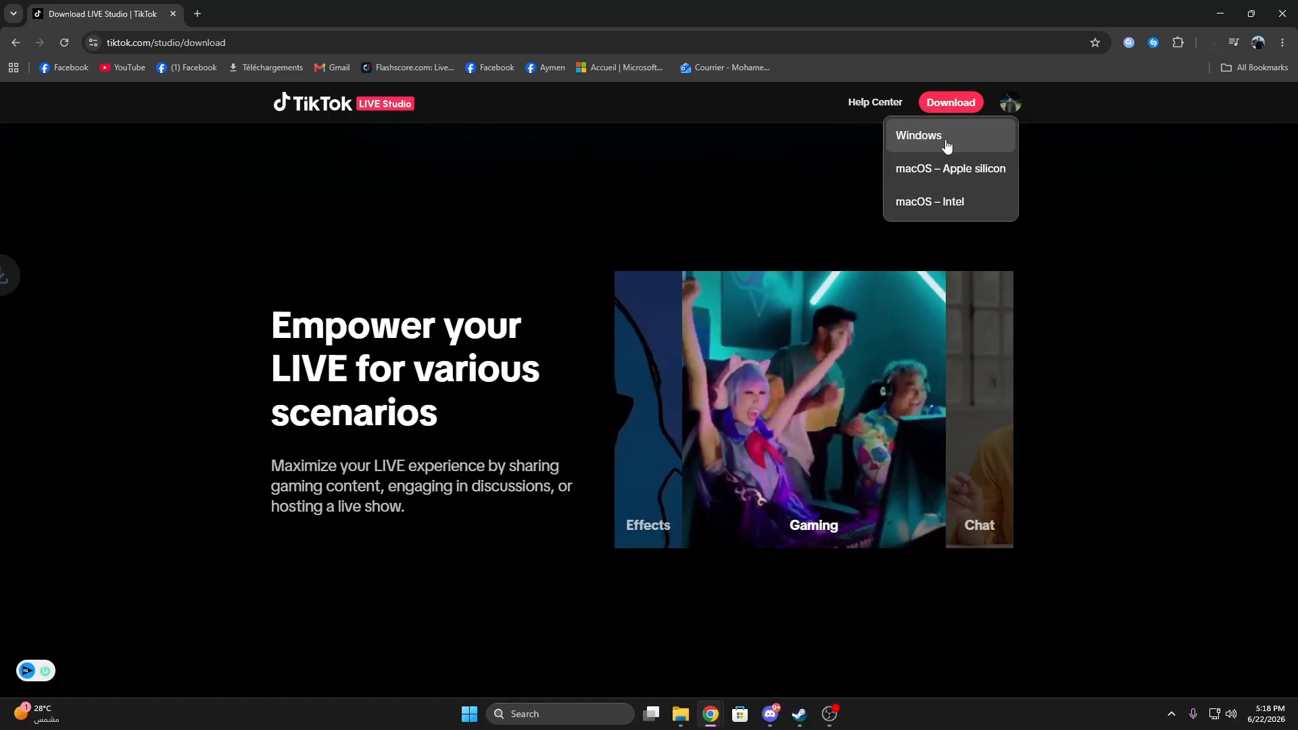
left_click(947, 140)
left_click(1207, 41)
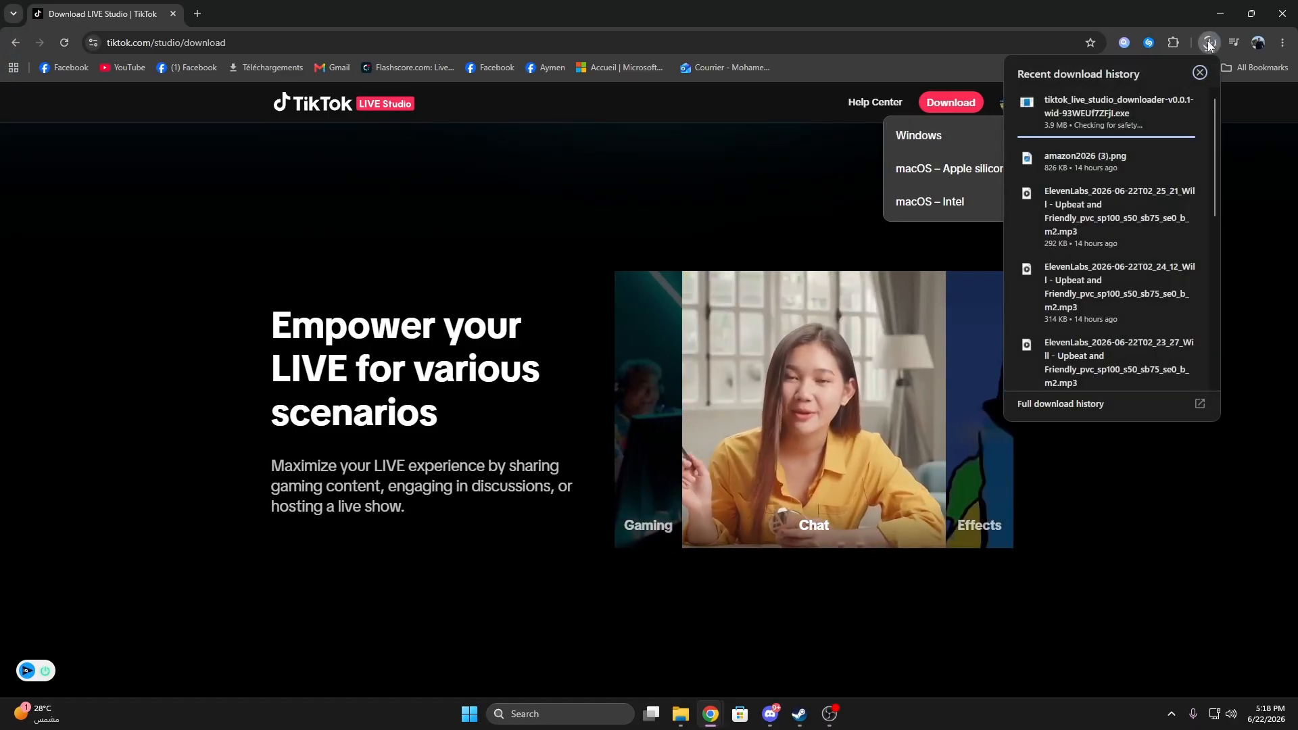
left_click(1088, 105)
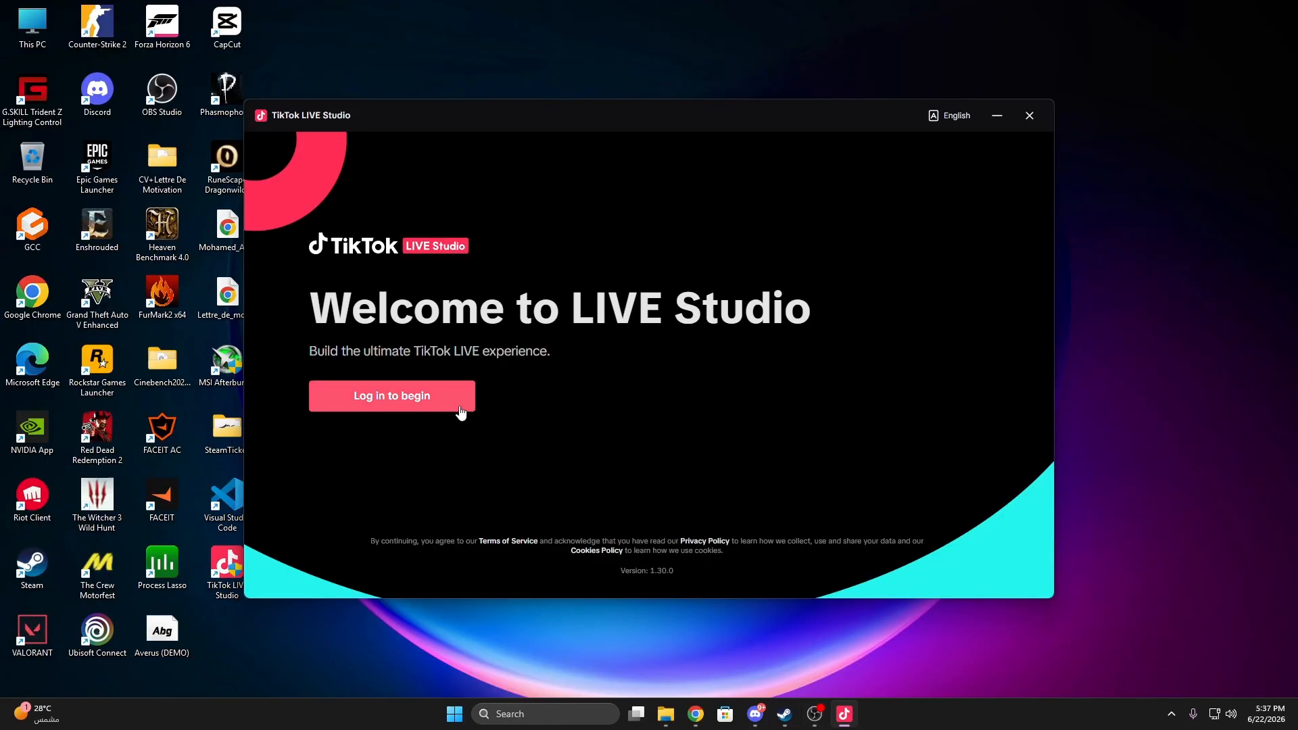
Step: Log in to LIVE Studio with the Google sign-in option
left_click(459, 403)
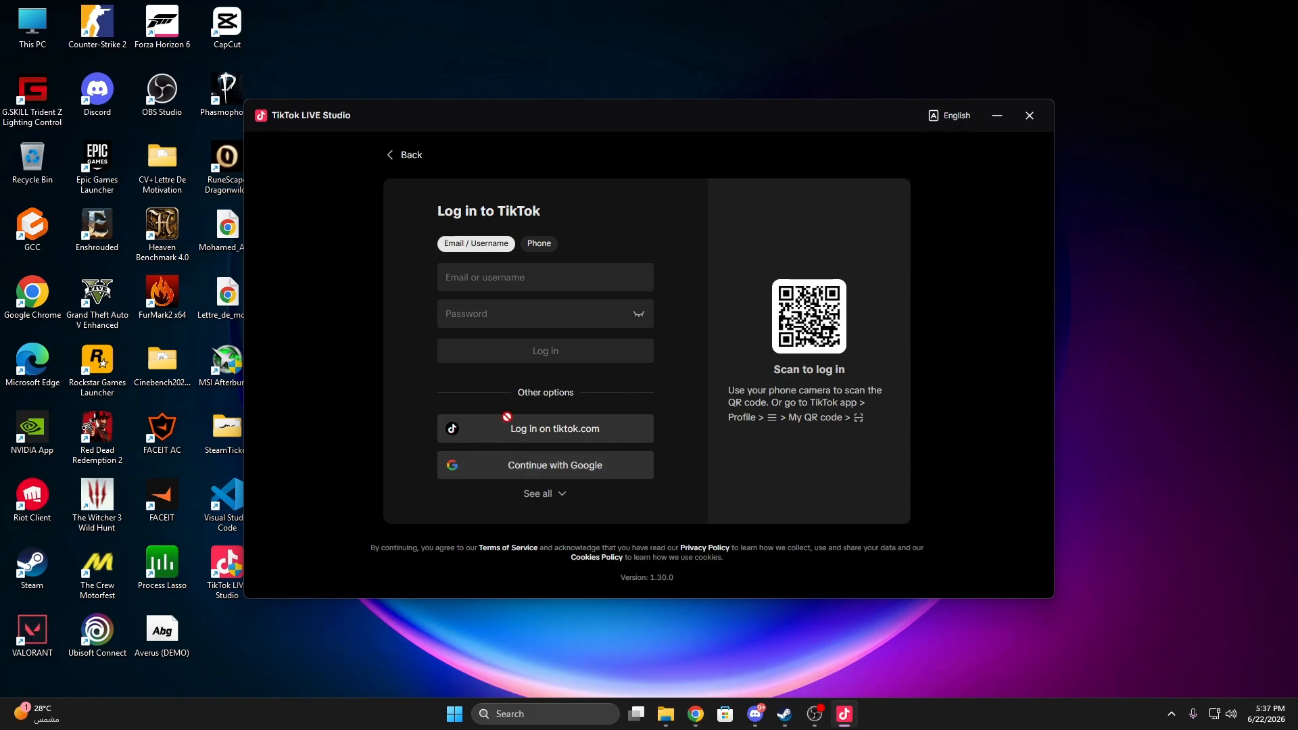
left_click(598, 479)
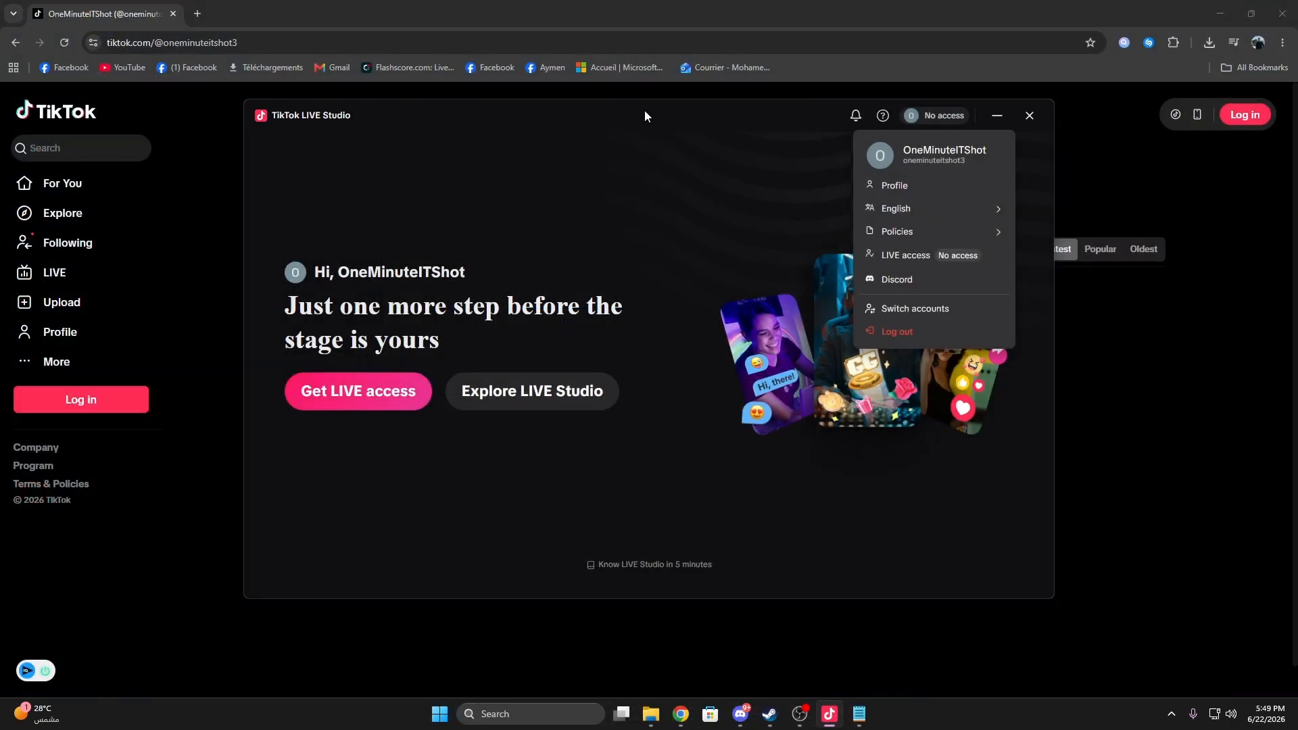
left_click_drag(645, 111, 649, 129)
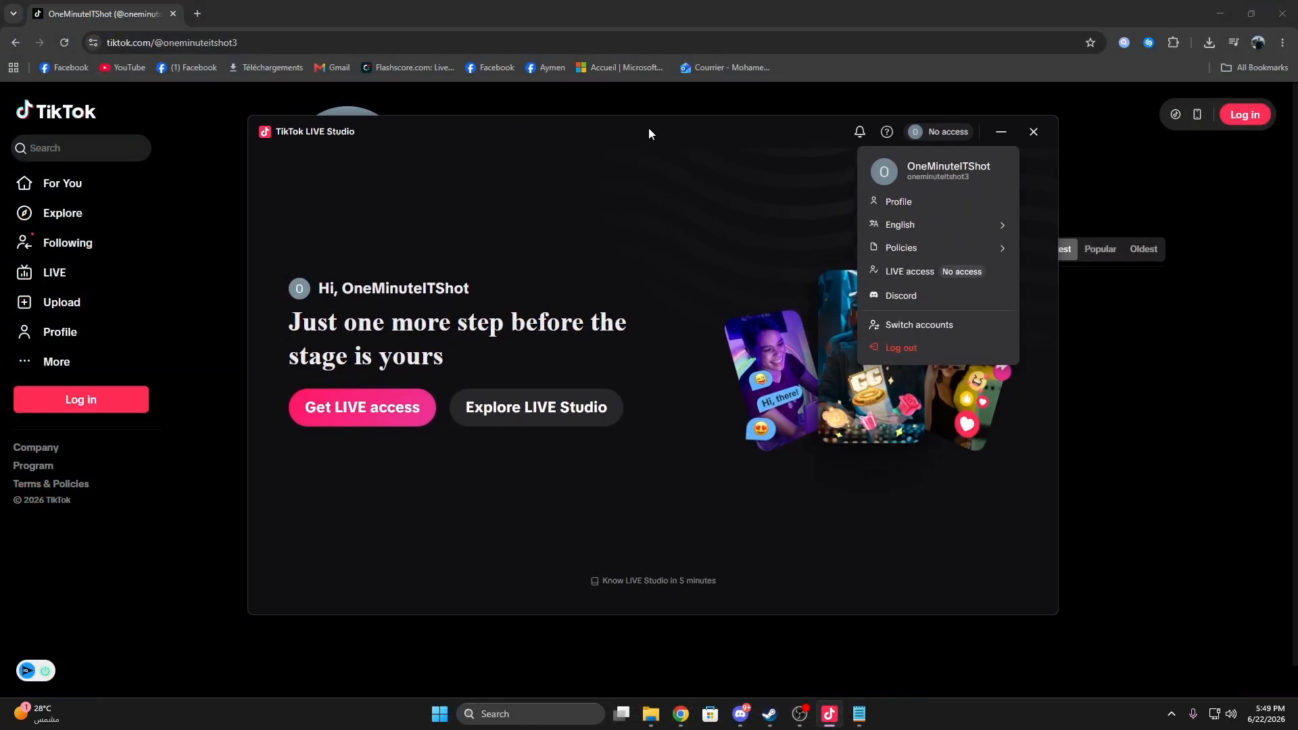
Step: Enter the studio through Explore LIVE Studio, skip the guided setup and dismiss the mobile view tip
left_click(548, 420)
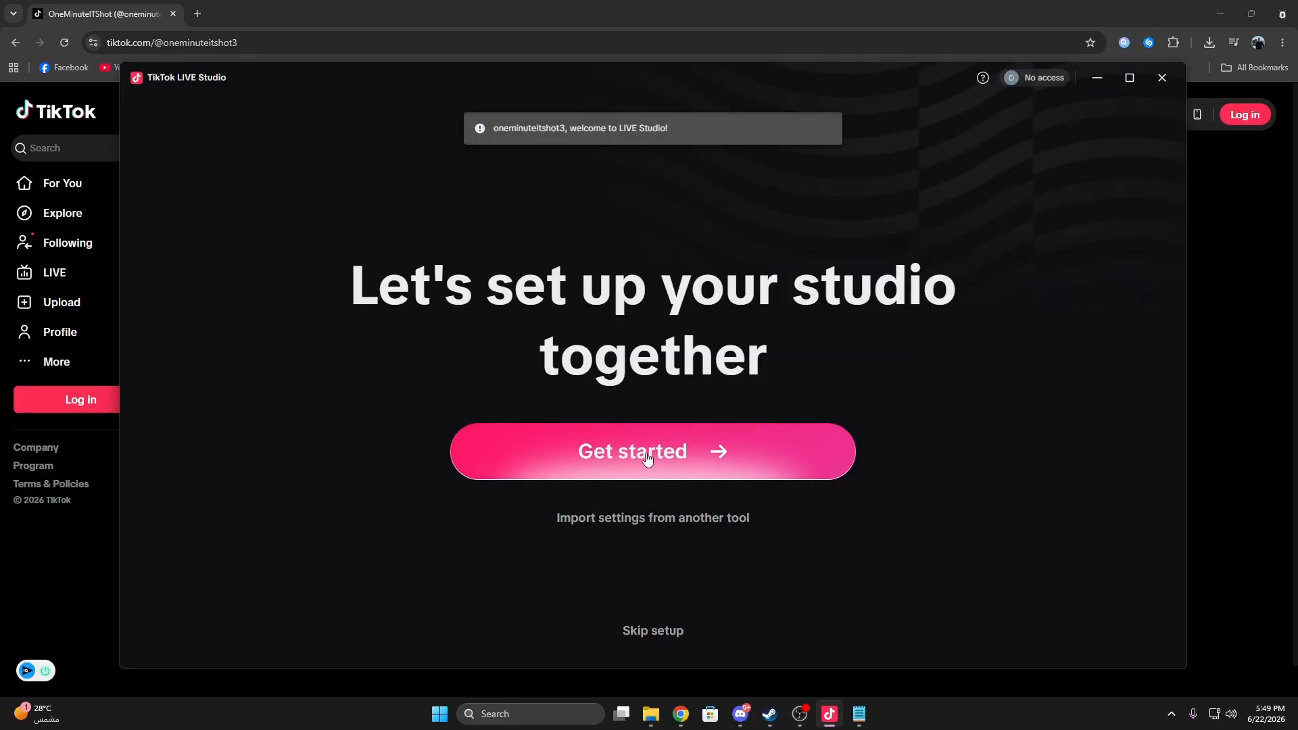
left_click(655, 634)
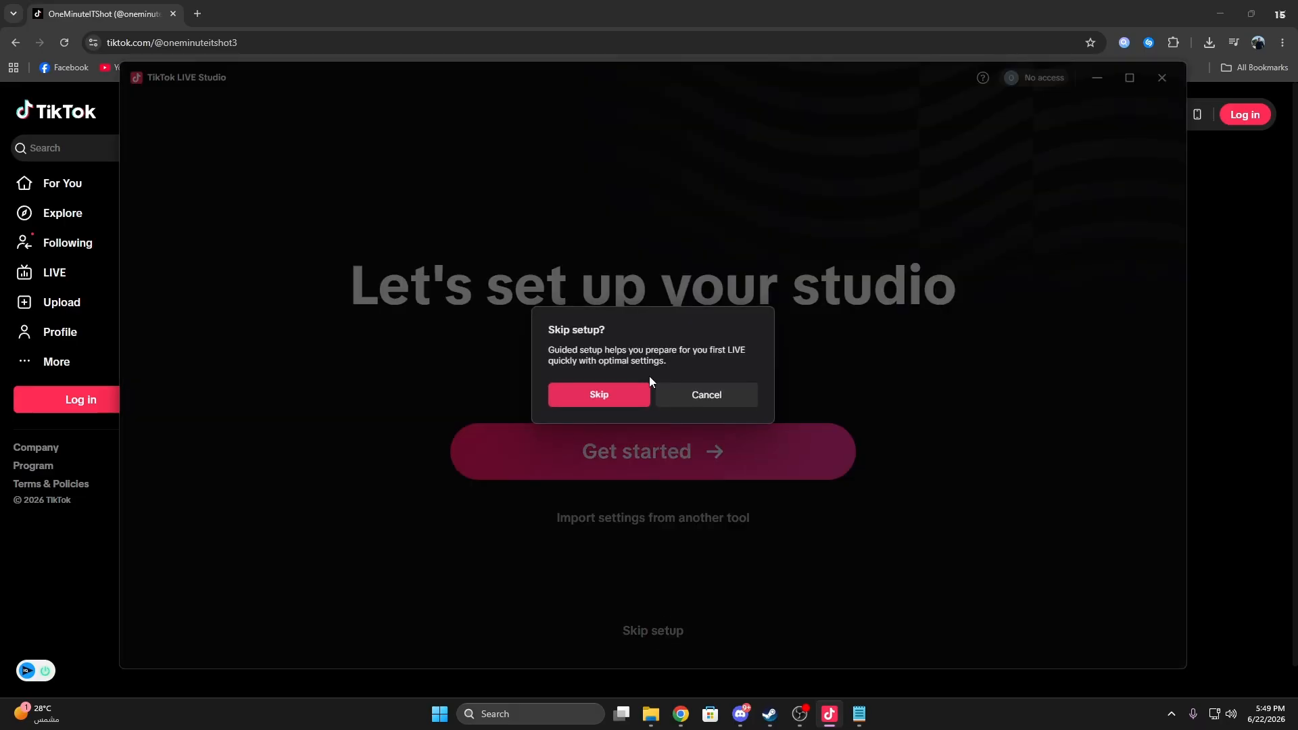
left_click(591, 402)
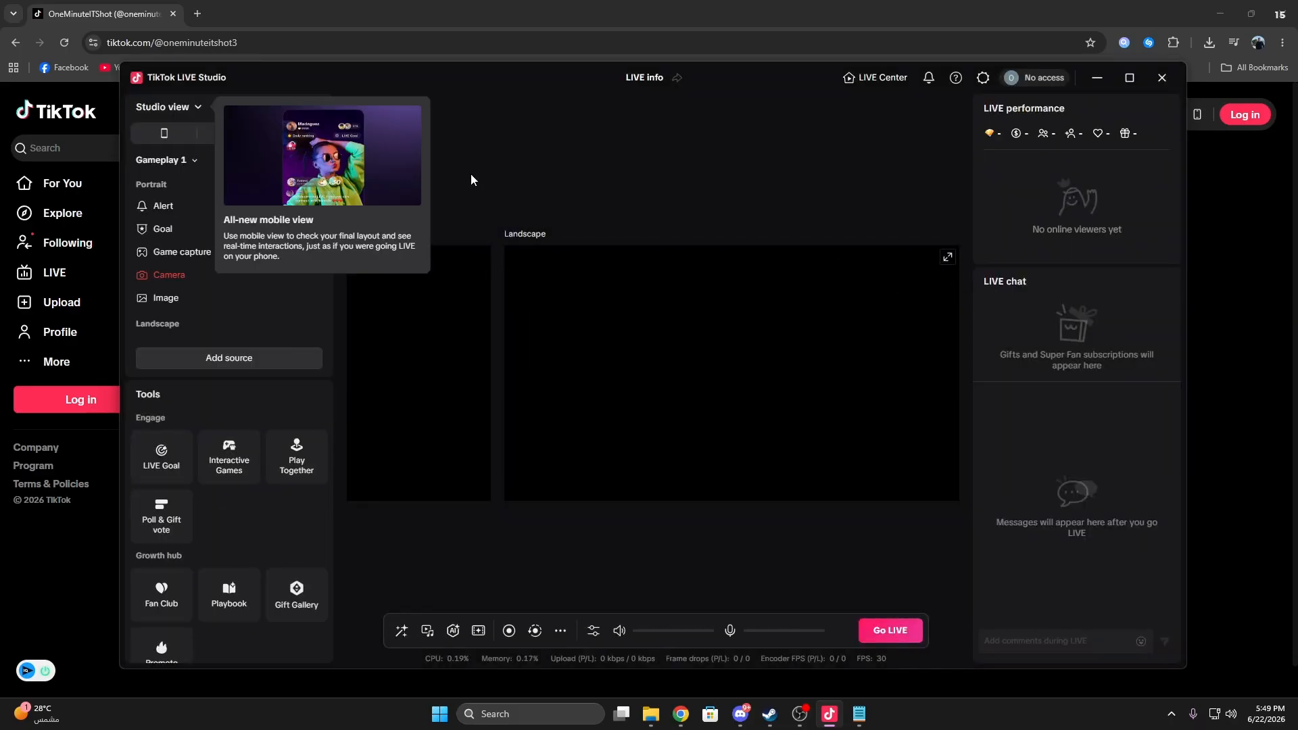
left_click(456, 155)
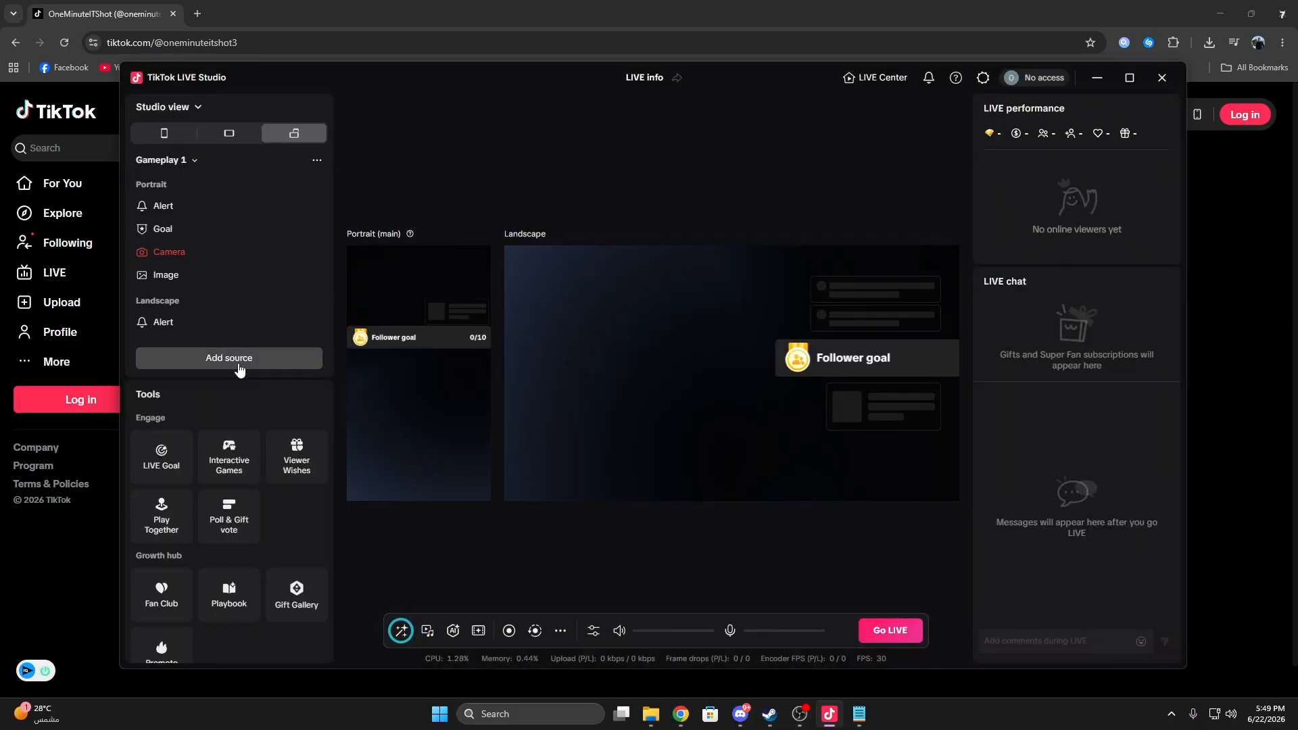
left_click(200, 364)
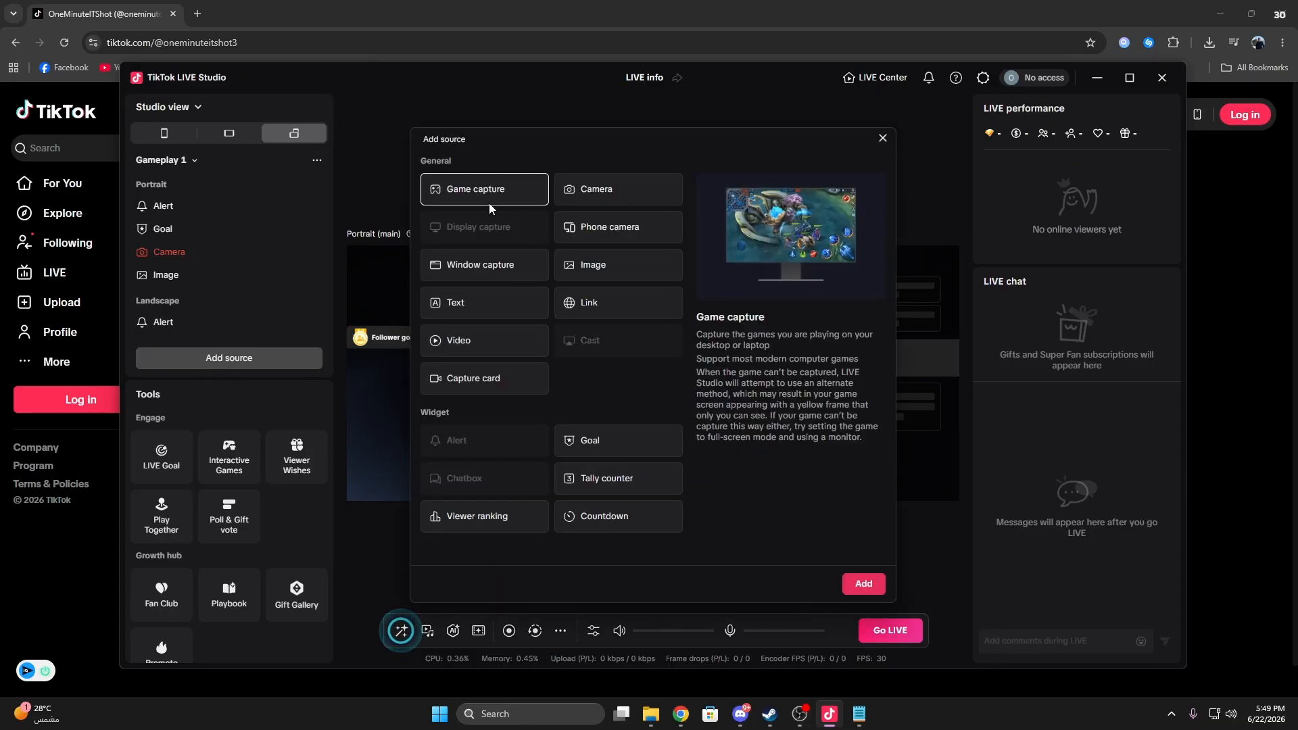
left_click(491, 229)
left_click(466, 233)
left_click(471, 269)
left_click(863, 581)
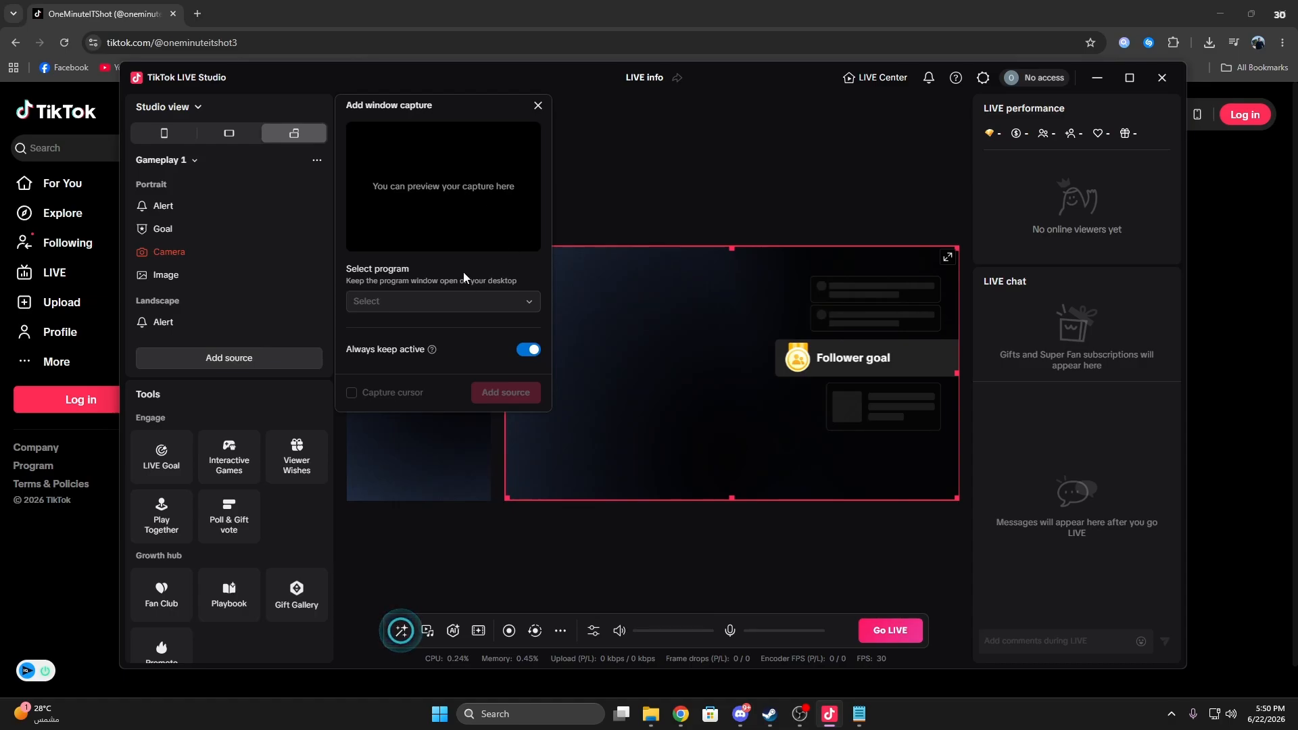
left_click(405, 300)
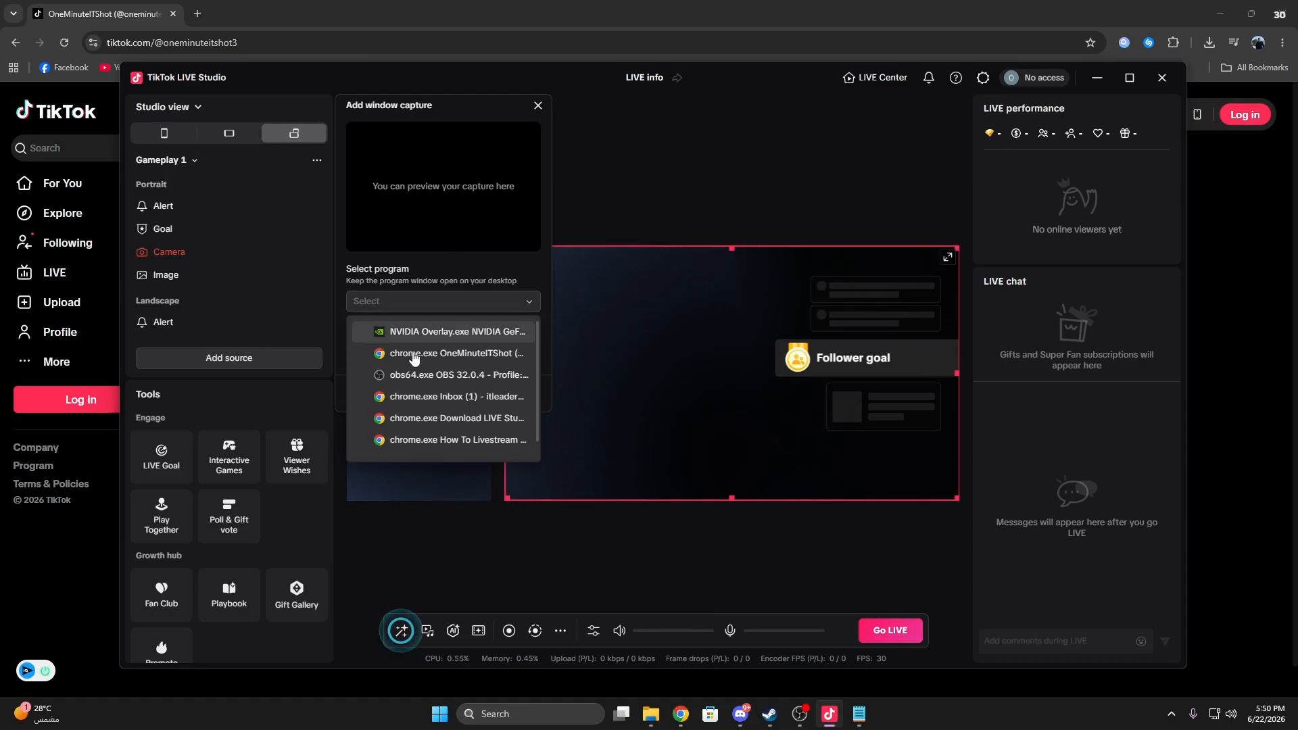
scroll(414, 384, "down", 1)
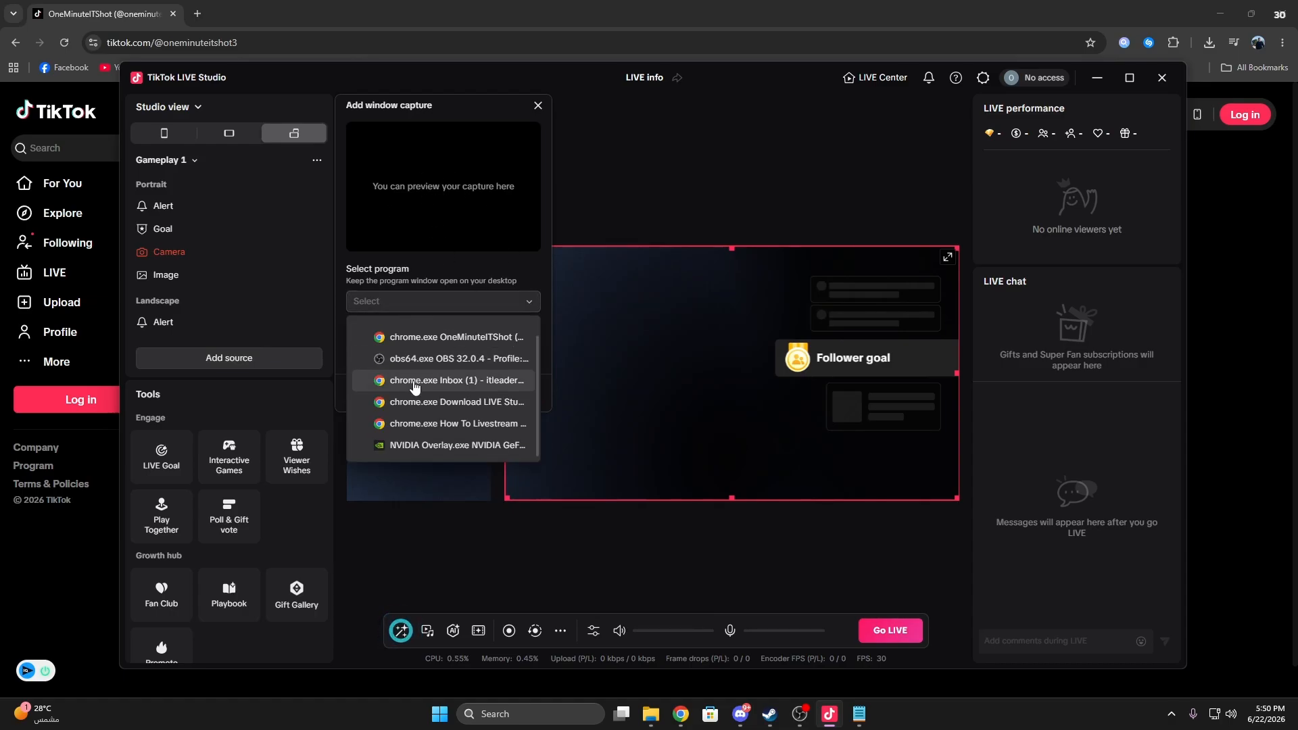
left_click(439, 445)
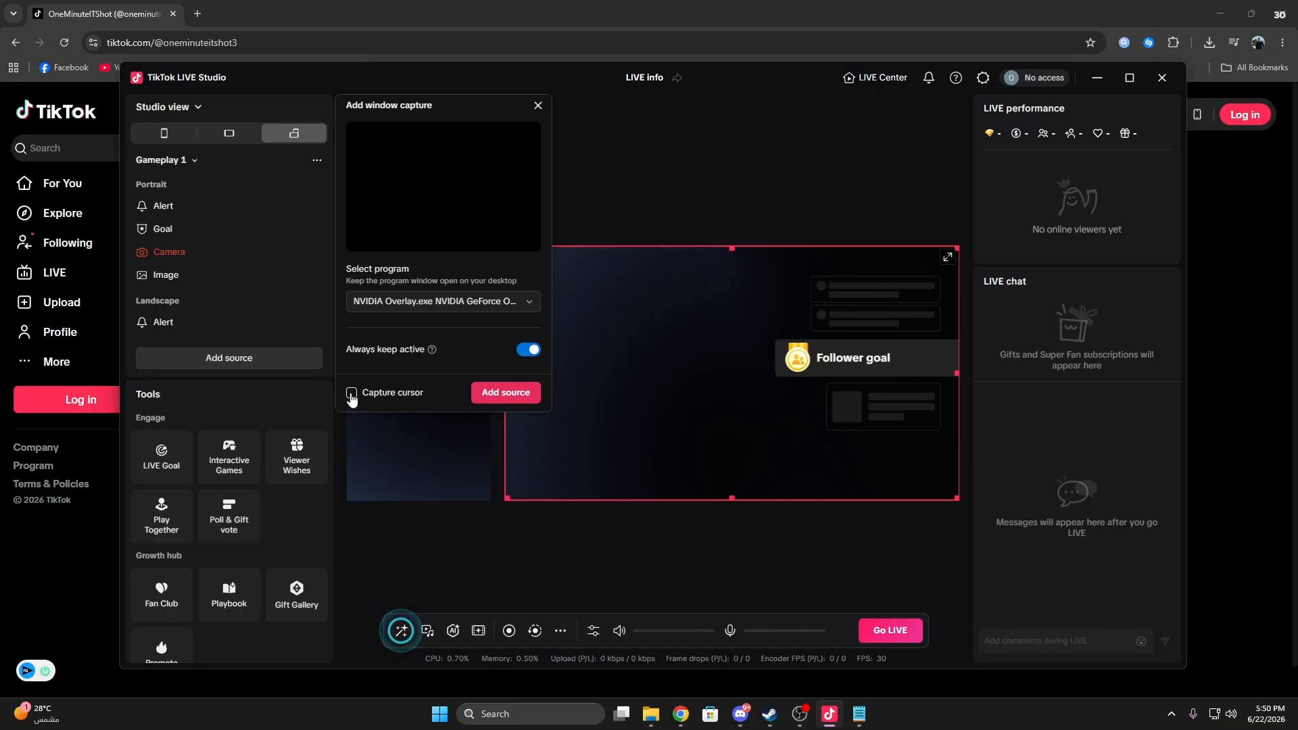
left_click(538, 105)
scroll(305, 264, "down", 2)
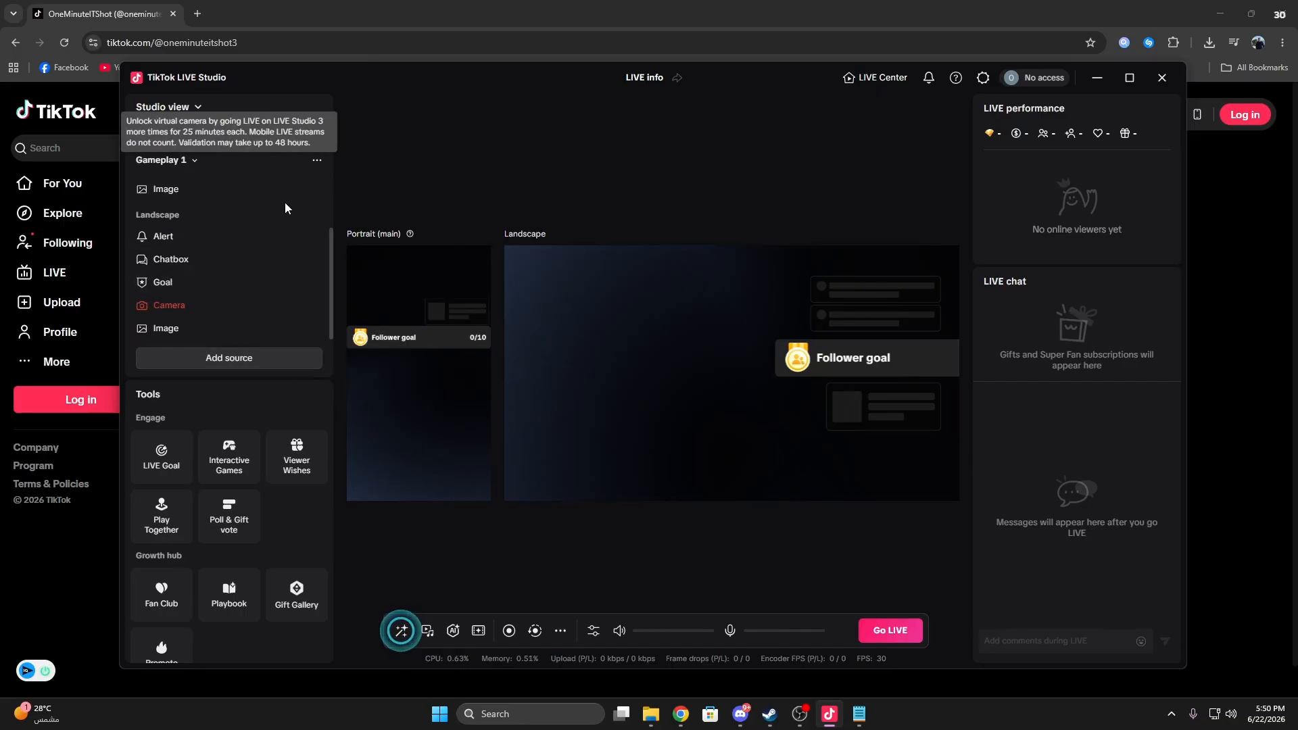
scroll(285, 213, "up", 2)
left_click(188, 164)
left_click(188, 165)
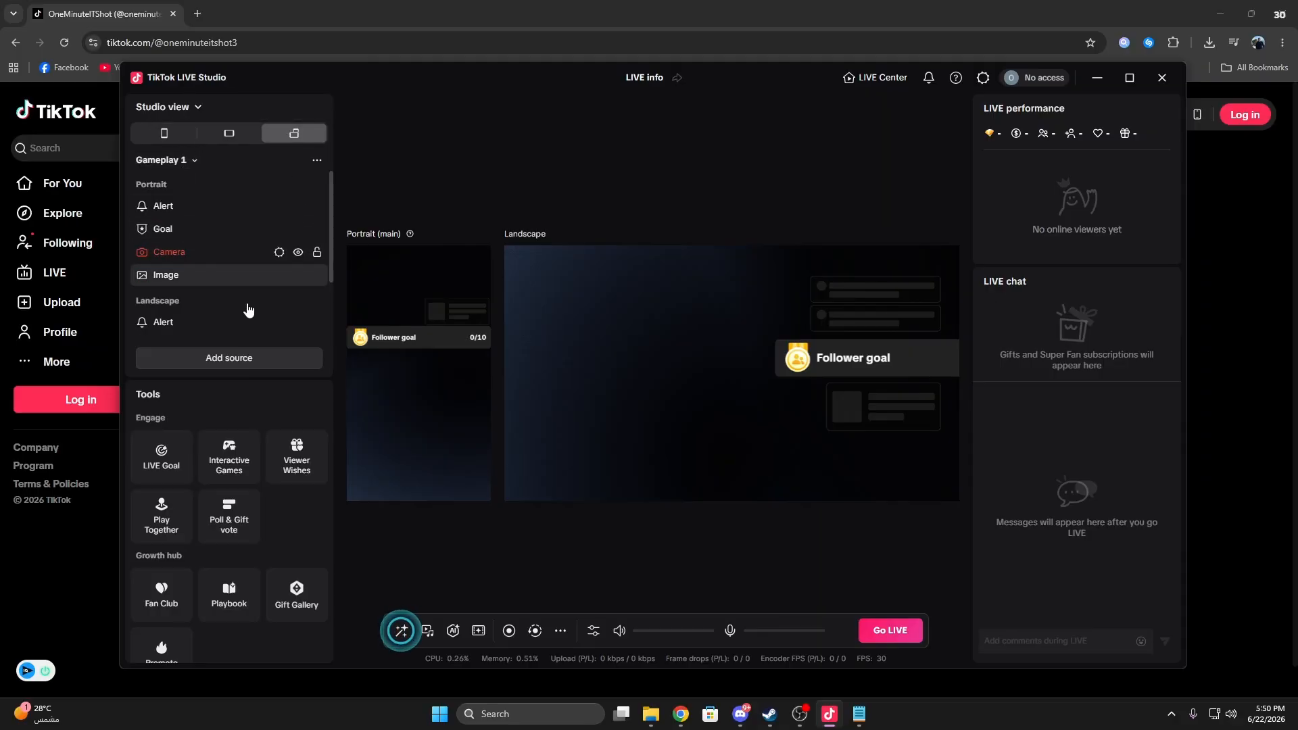
Step: Add a game capture source set to any full-screen game to the Gameplay 1 scene and dismiss the dual layout notice
left_click(250, 358)
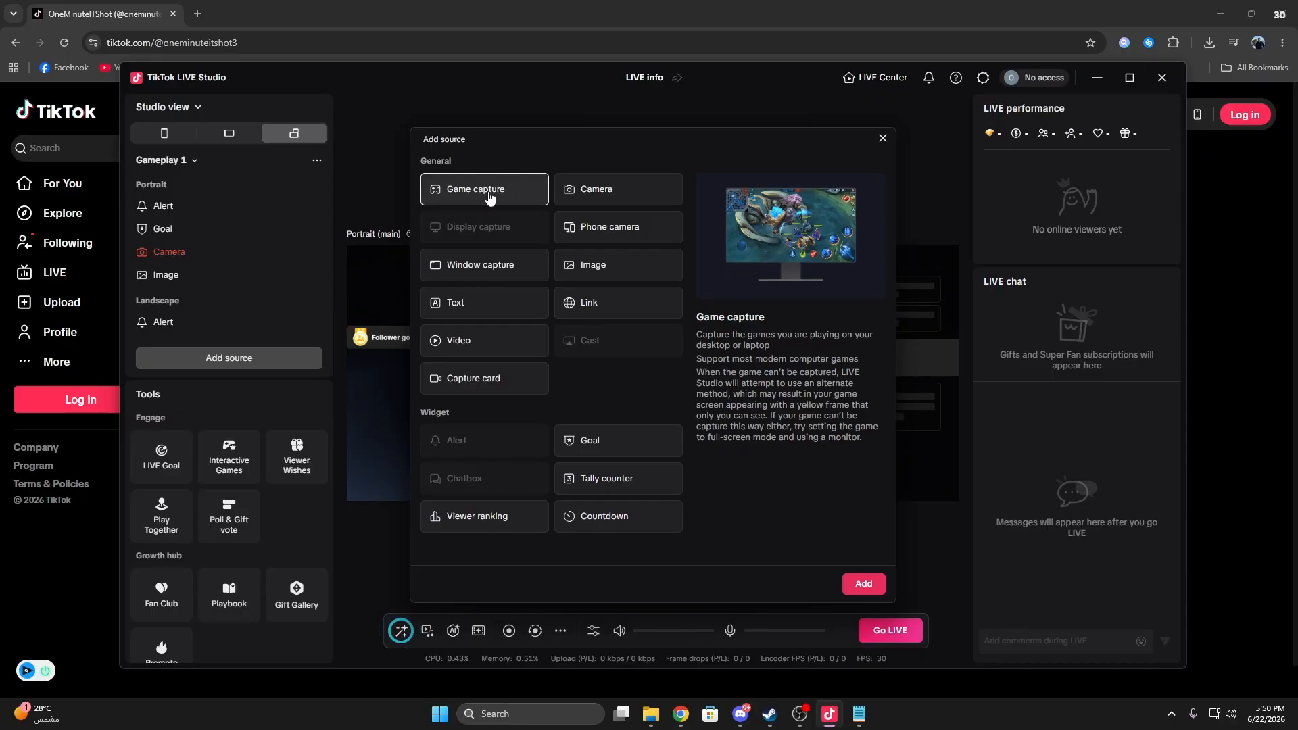
left_click(864, 583)
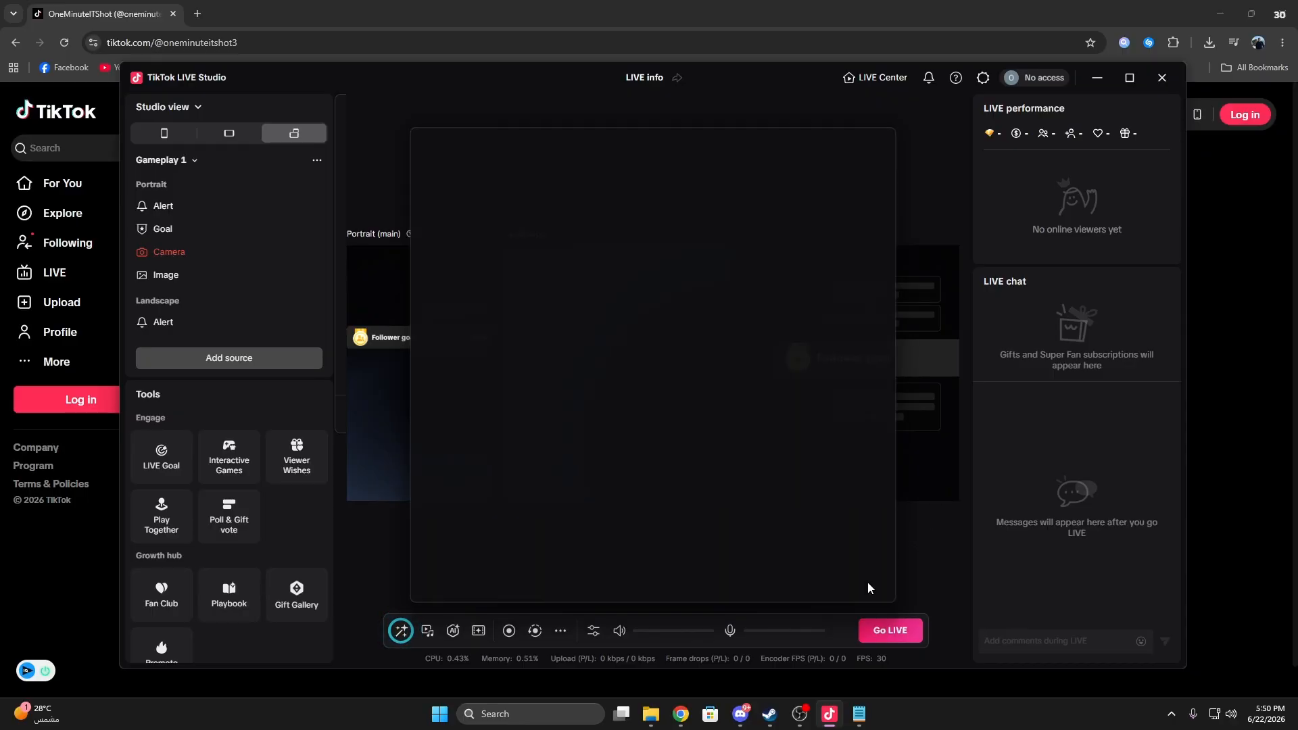
left_click(504, 272)
left_click(443, 318)
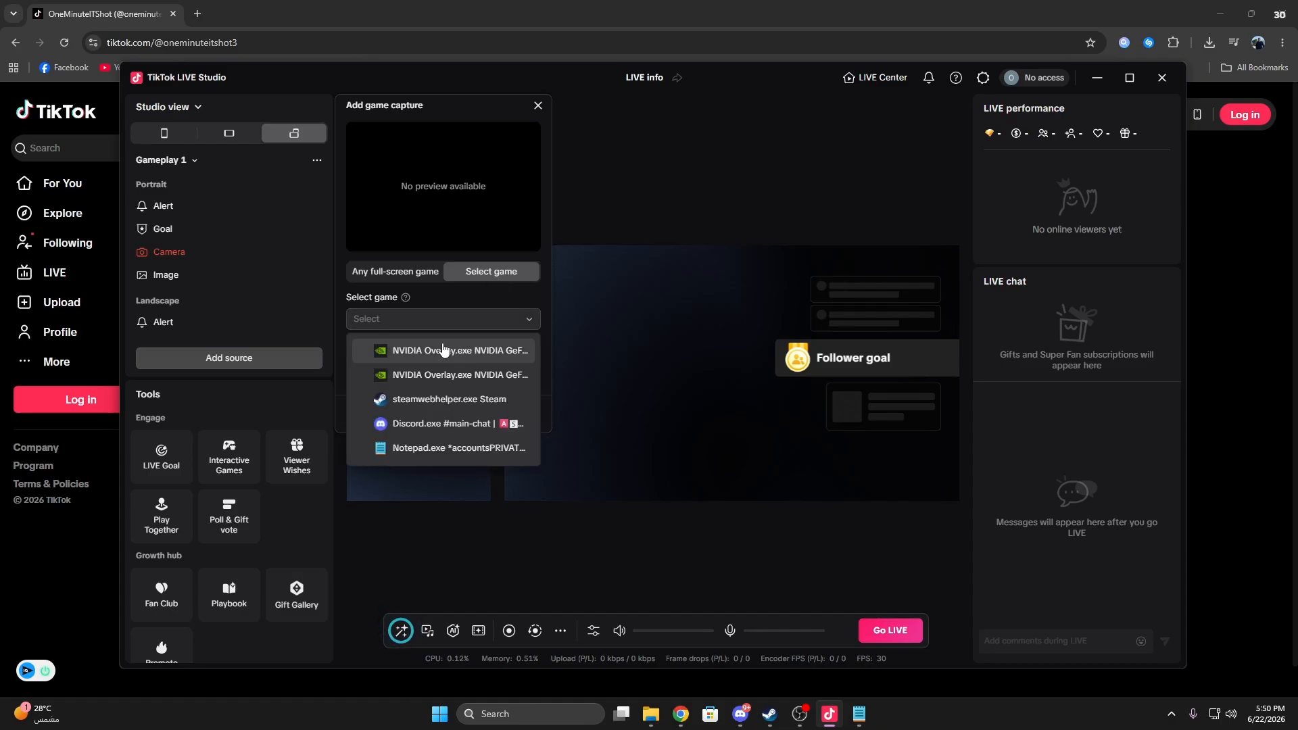
left_click(396, 271)
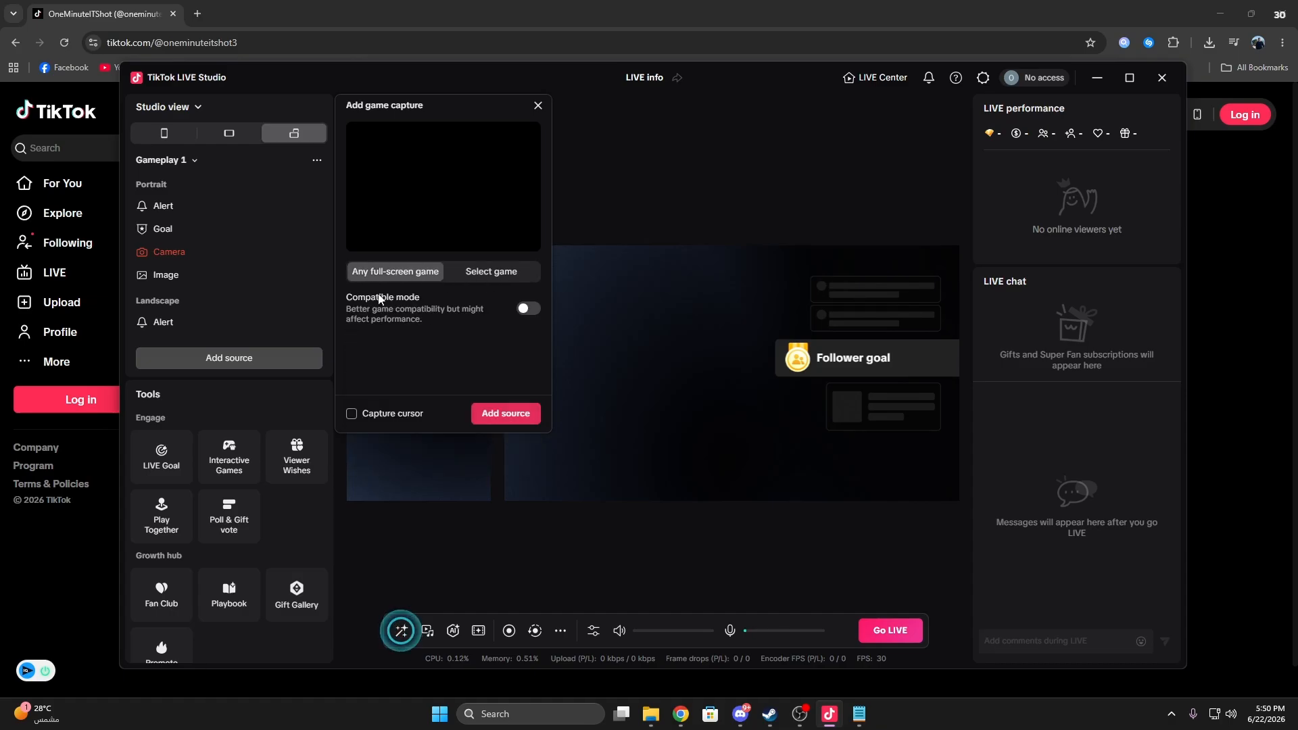
left_click(499, 415)
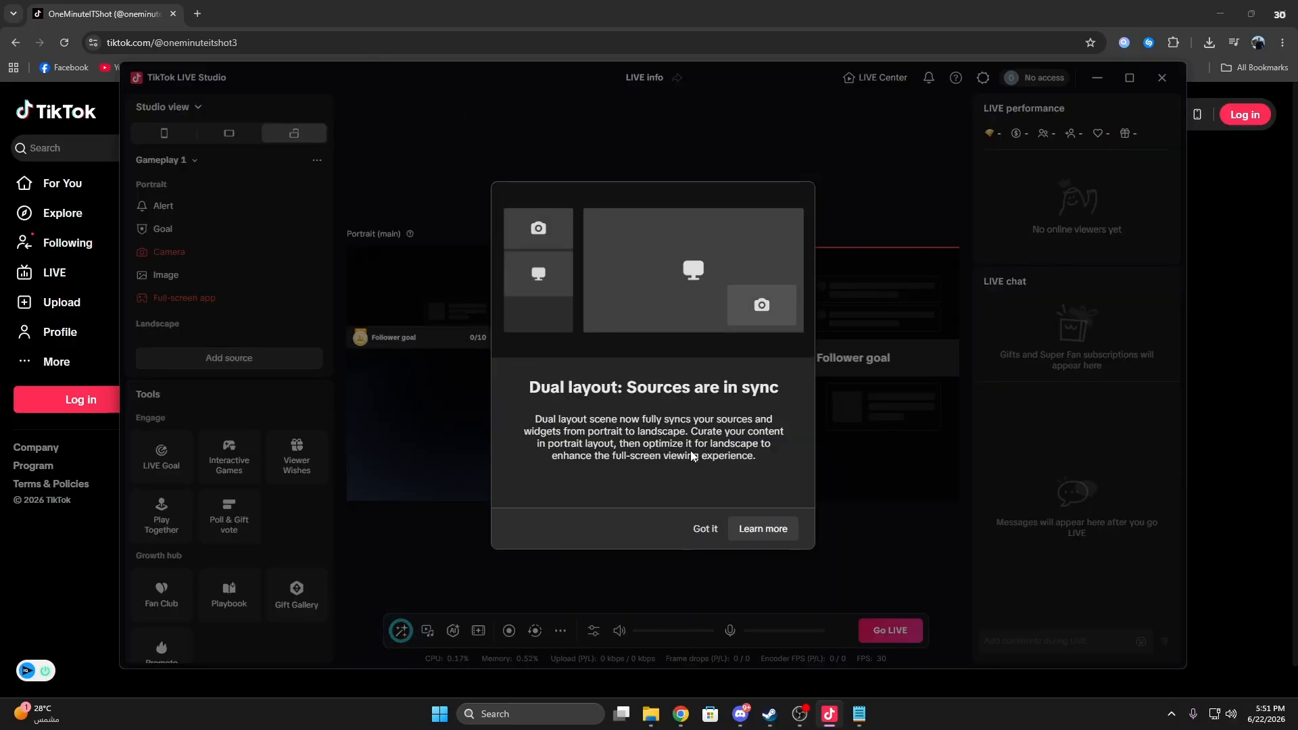
left_click(701, 528)
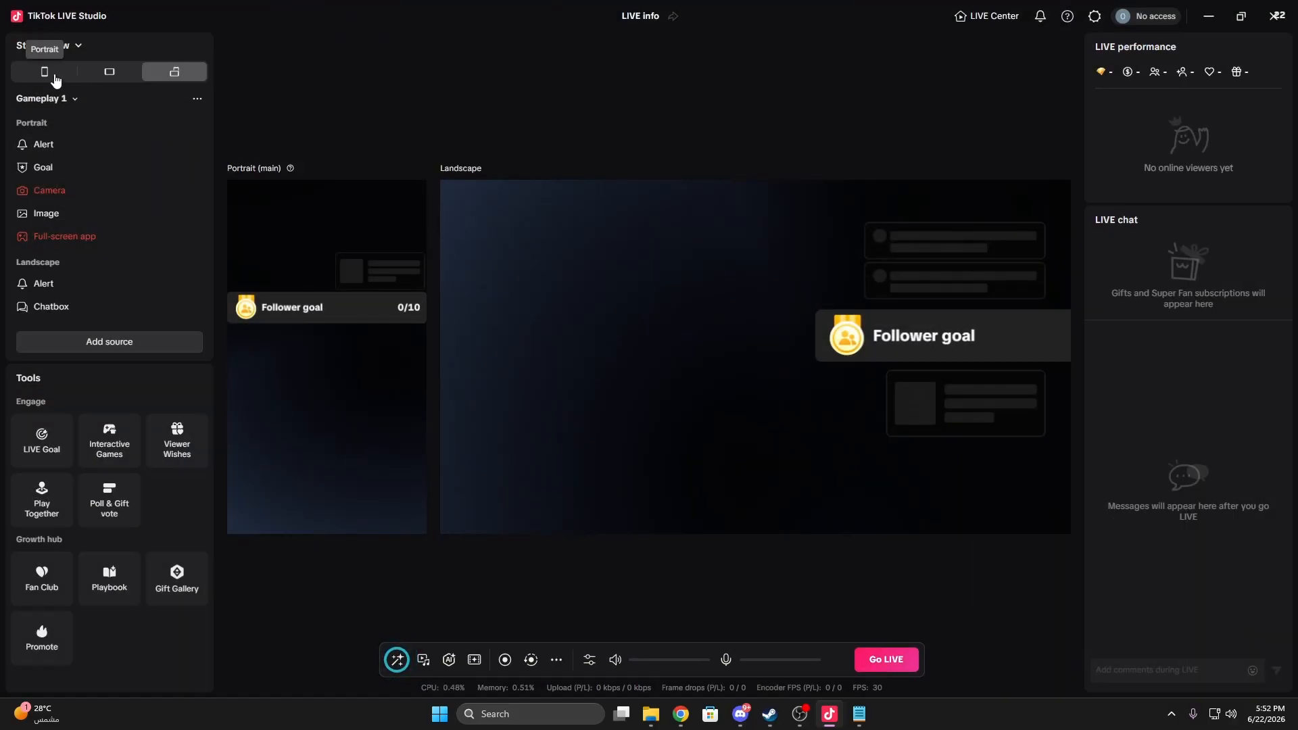
Step: Switch the studio to the portrait layout and dismiss the camera performance notice
left_click(54, 77)
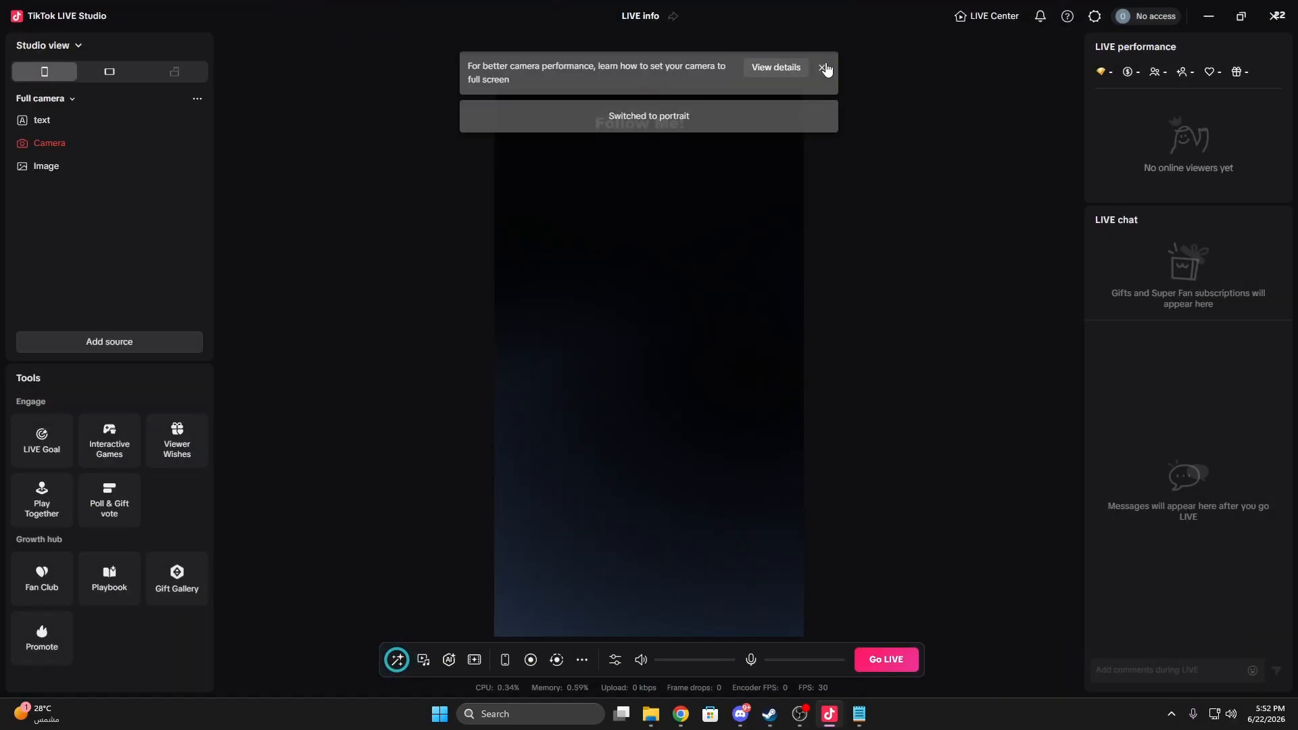
left_click(823, 67)
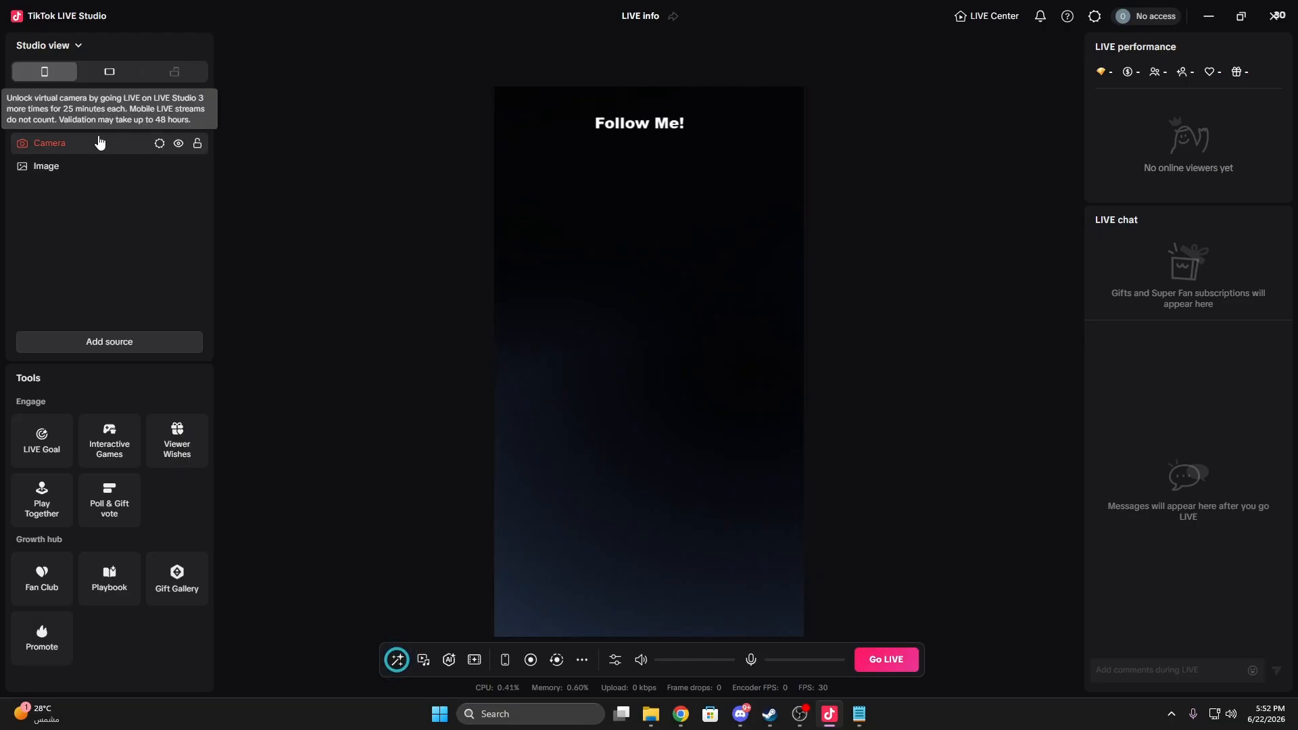
left_click_drag(127, 143, 604, 185)
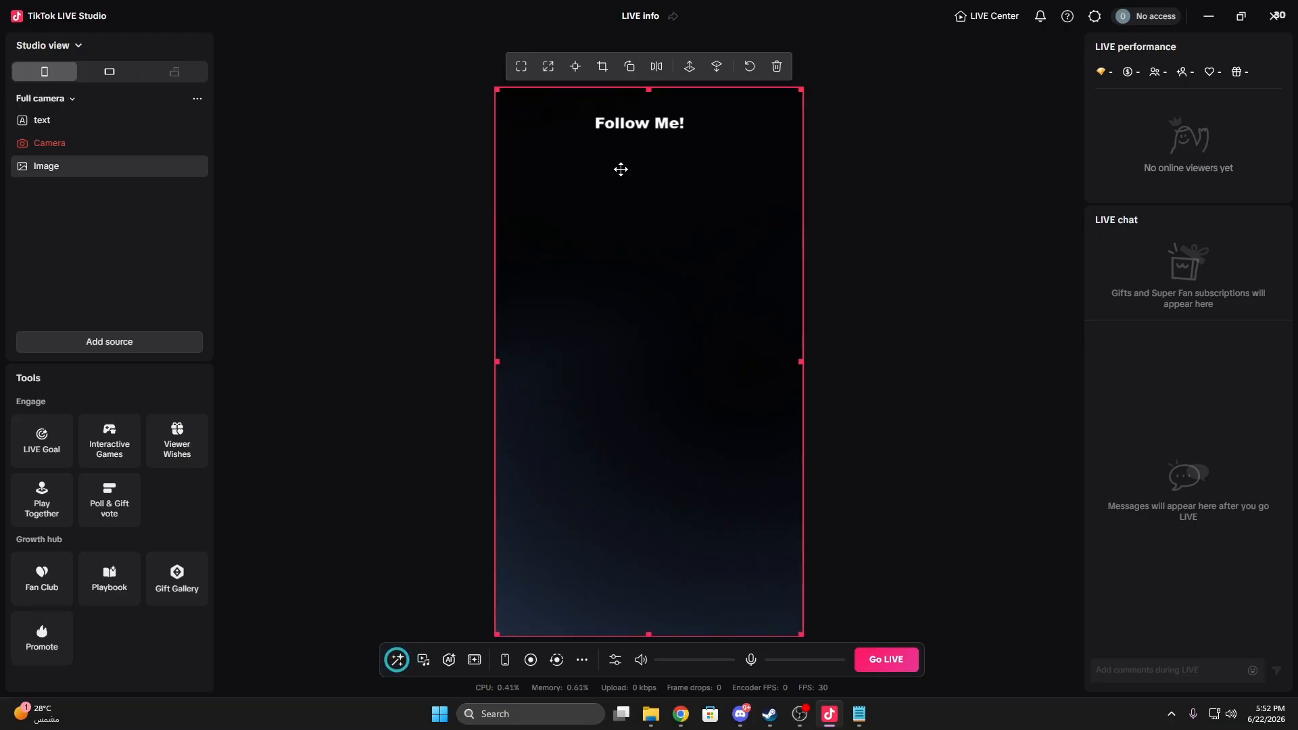
Step: Add another camera source to the Full camera scene, using OBS Virtual Camera as the device
left_click(133, 344)
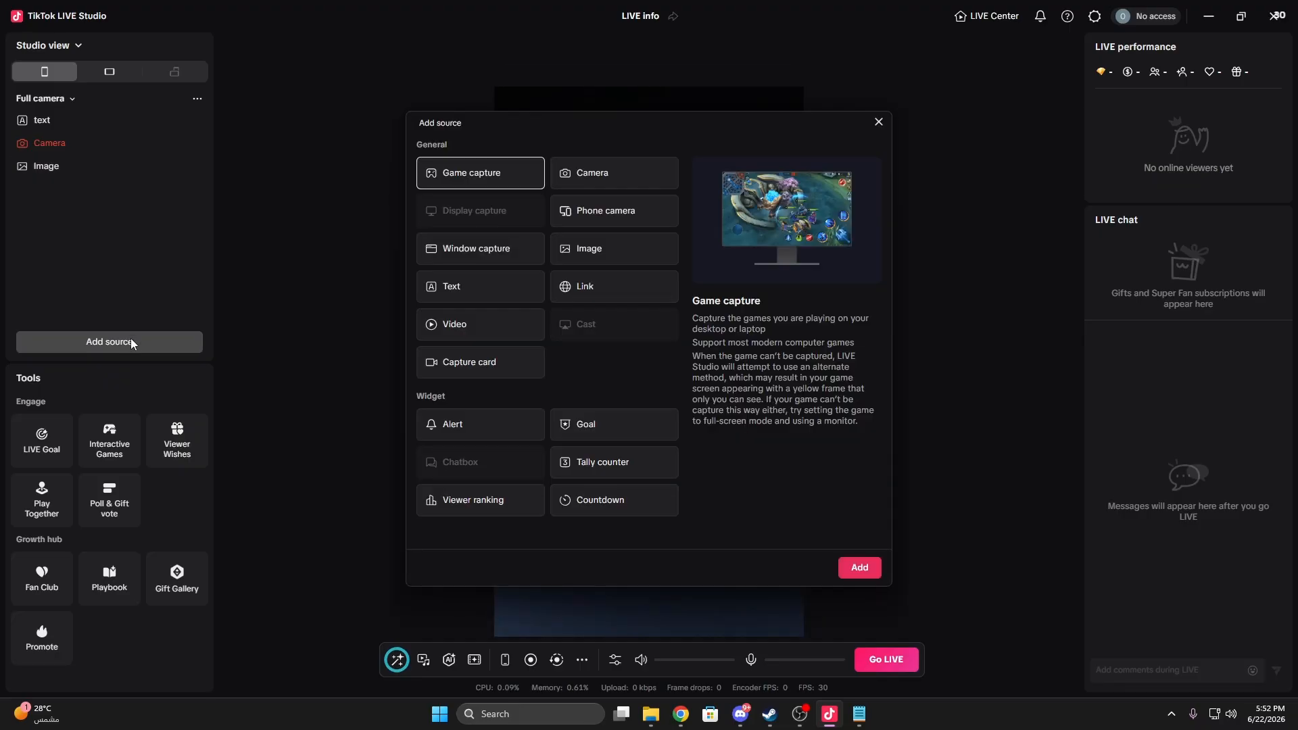
left_click(580, 185)
left_click(859, 567)
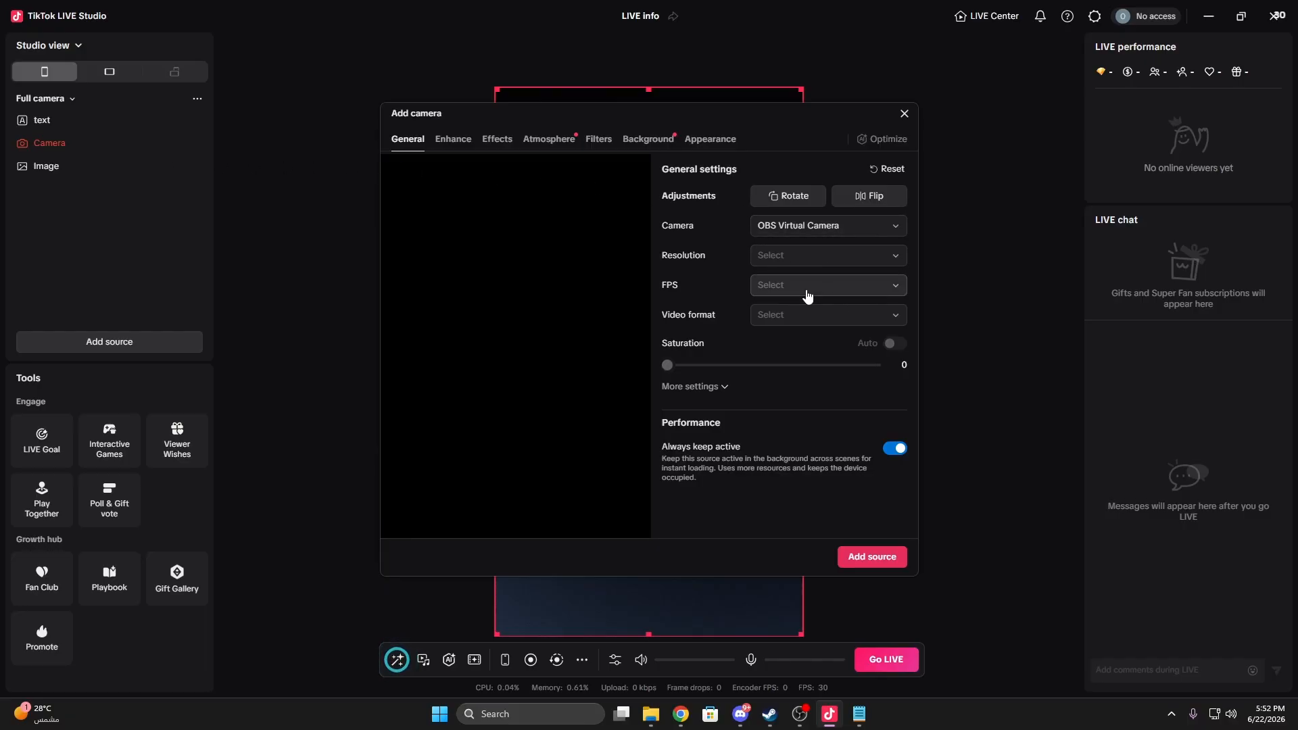
left_click(822, 229)
left_click(823, 229)
left_click(872, 556)
left_click_drag(63, 122, 68, 143)
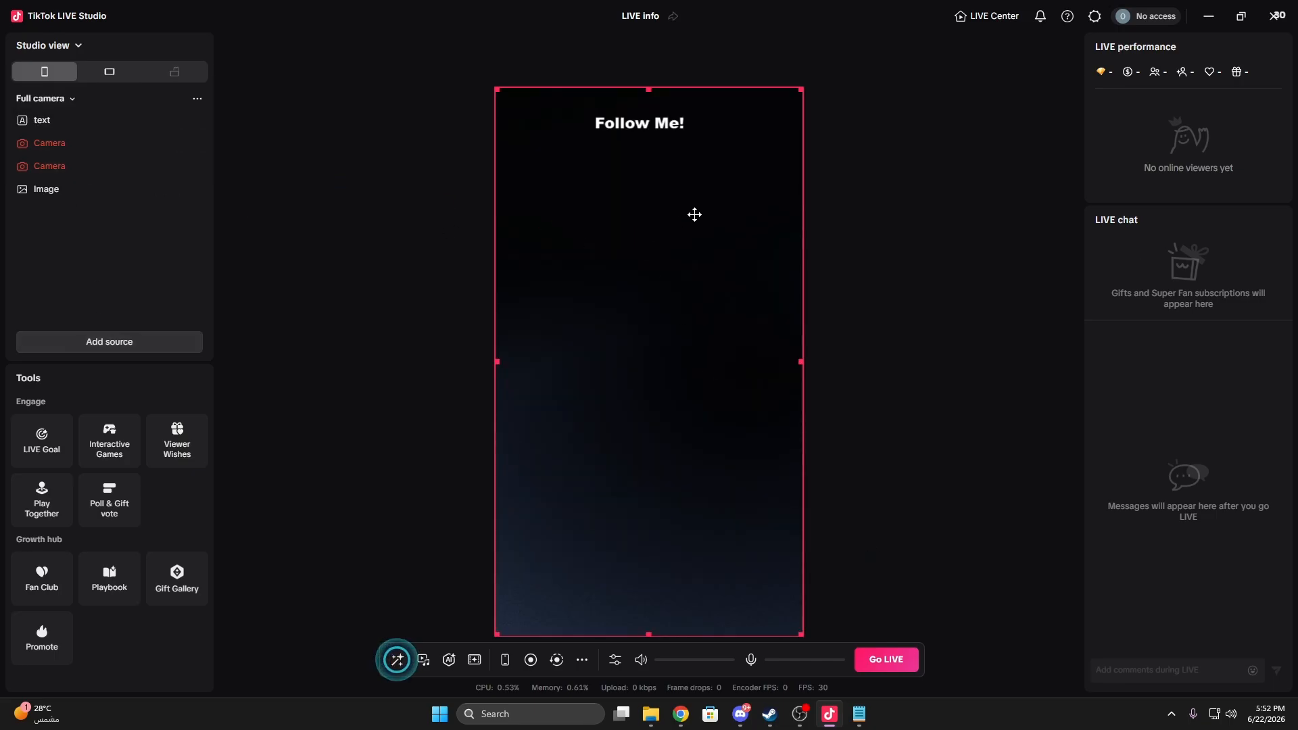
Step: Shrink the background image from its upper-right corner, leaving about 200 px above it and 112 px to its right
left_click(695, 214)
left_click_drag(802, 89, 776, 183)
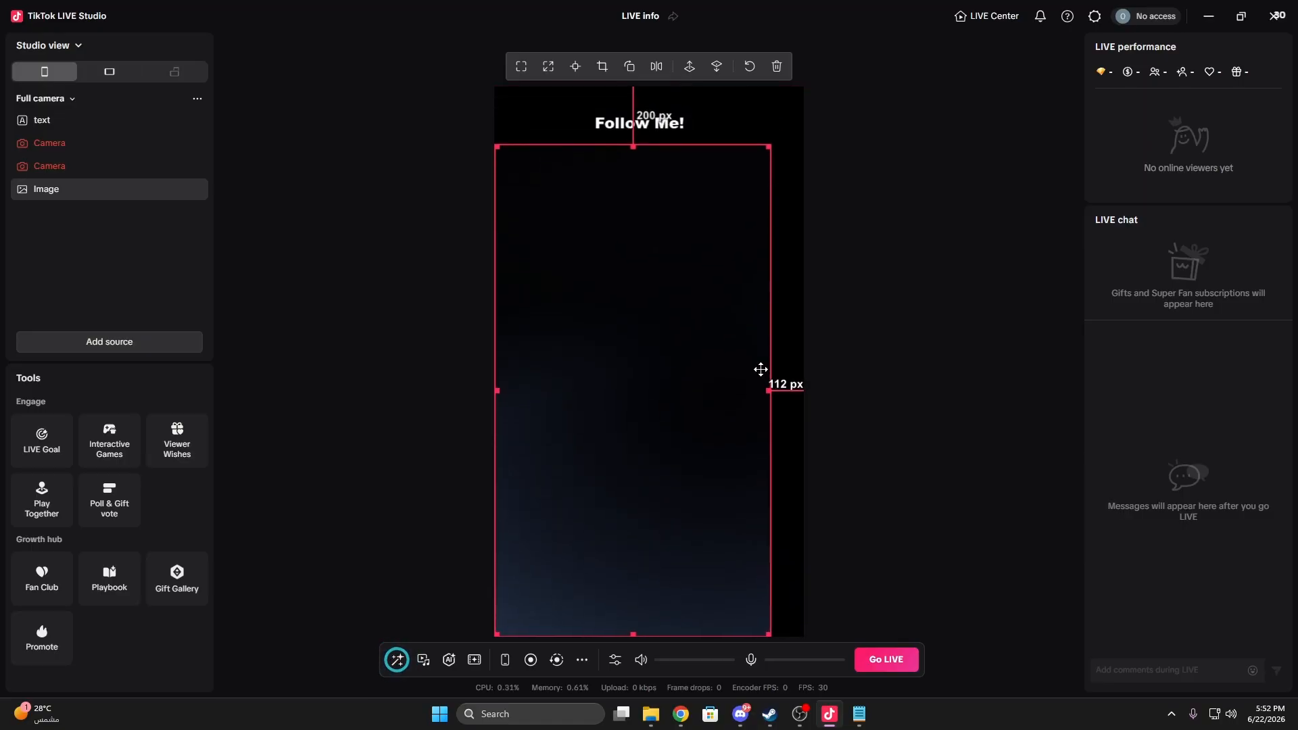
Step: Centre the background image horizontally and move the "Follow Me!" text onto it, centred about 331 px below the canvas's upper edge
left_click_drag(760, 369, 735, 399)
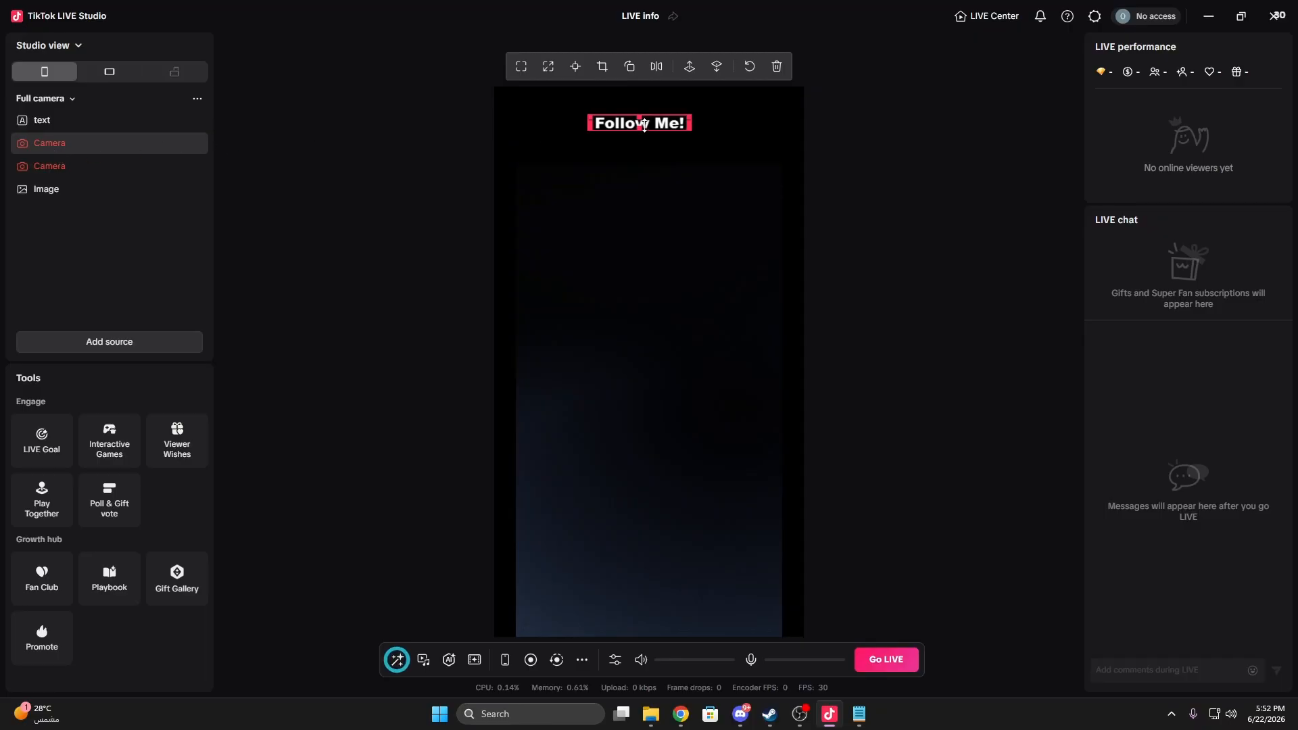
left_click_drag(653, 124, 670, 201)
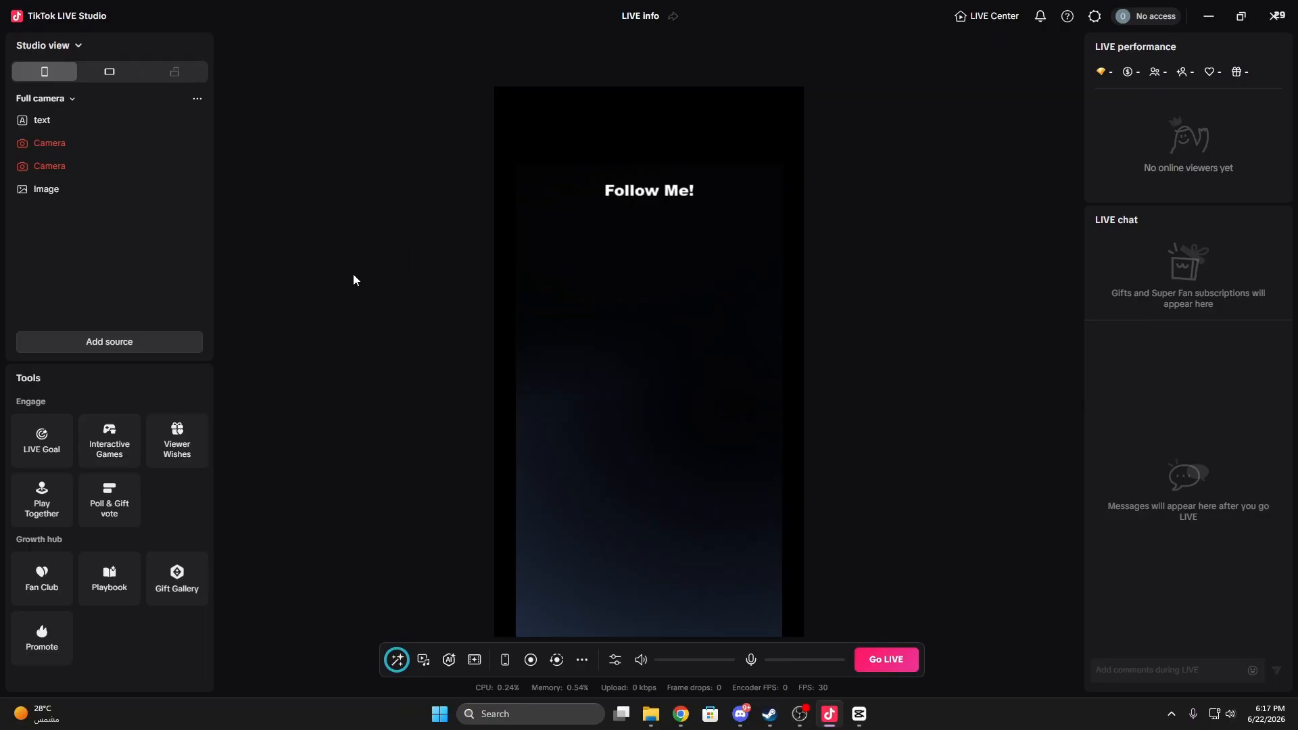
Step: Start adding a Goal widget source to the Full camera scene
left_click(139, 340)
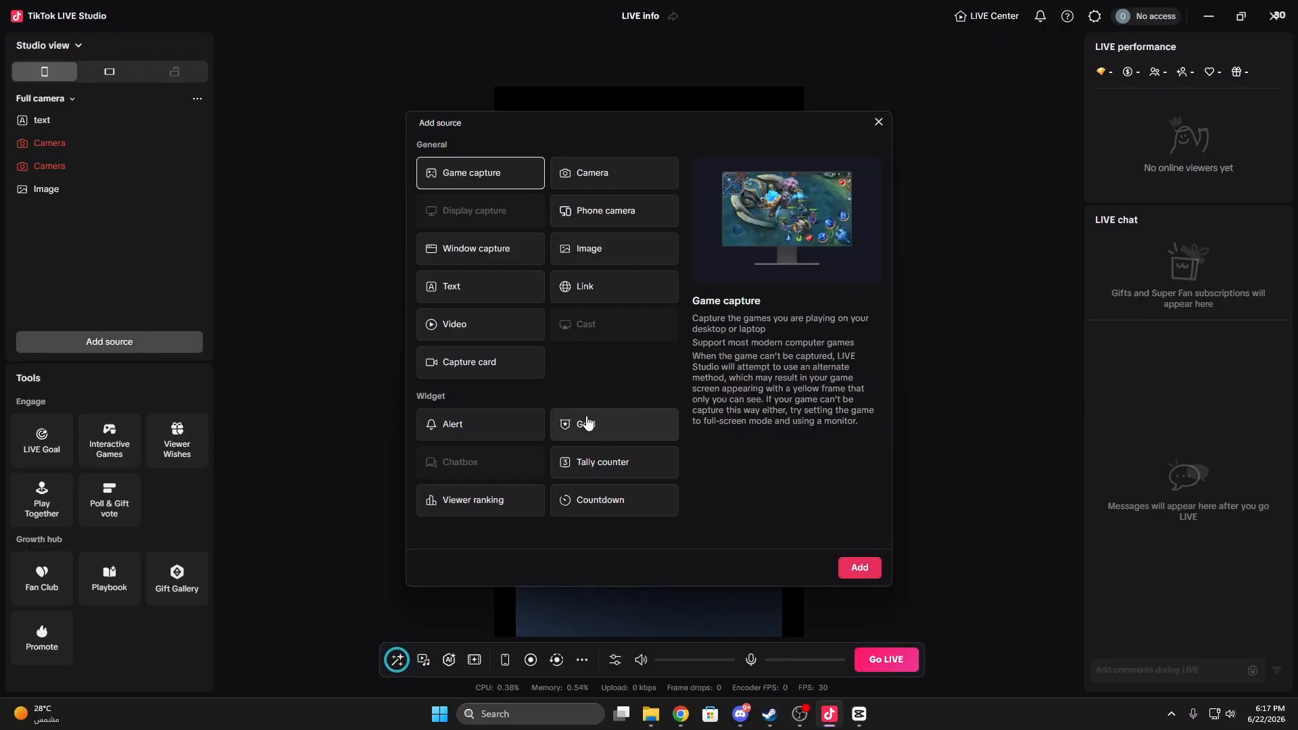
left_click(623, 433)
left_click(860, 569)
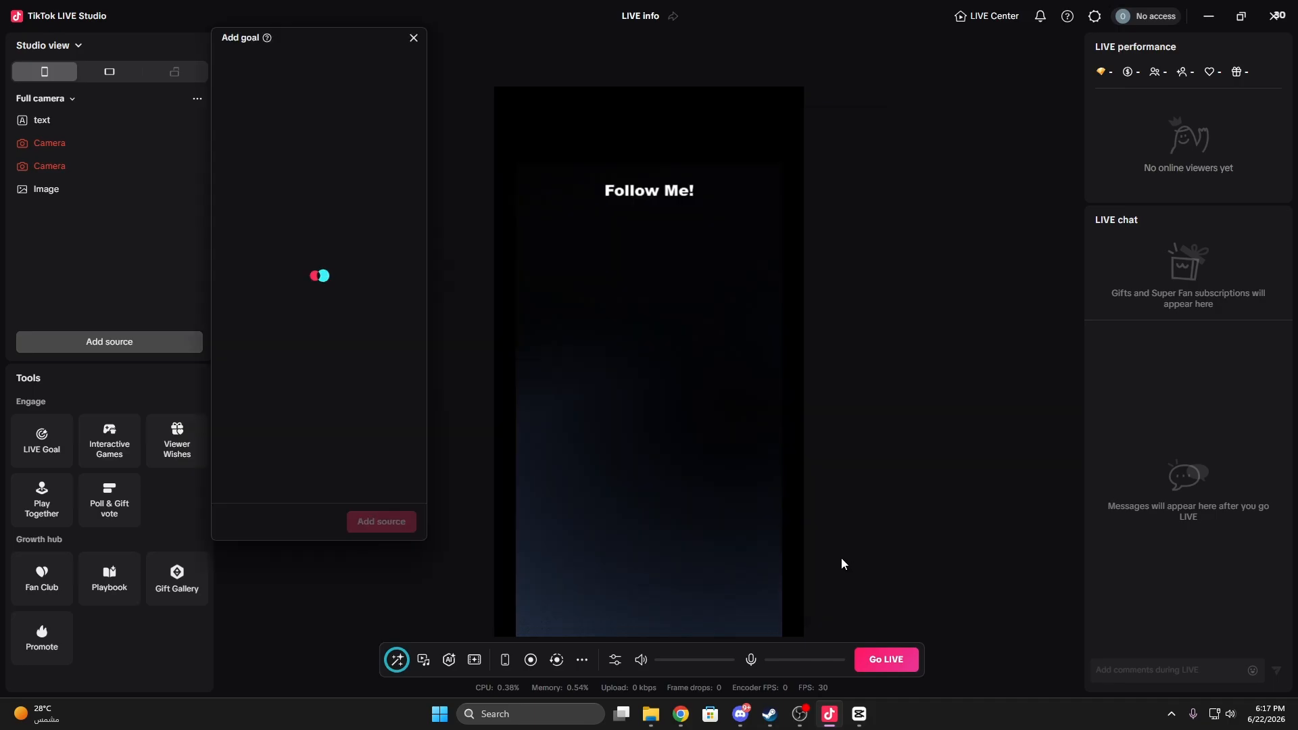
Step: Examine the goal's general settings, alert sounds, Gifts goal type options and appearance layouts
scroll(318, 321, "down", 1)
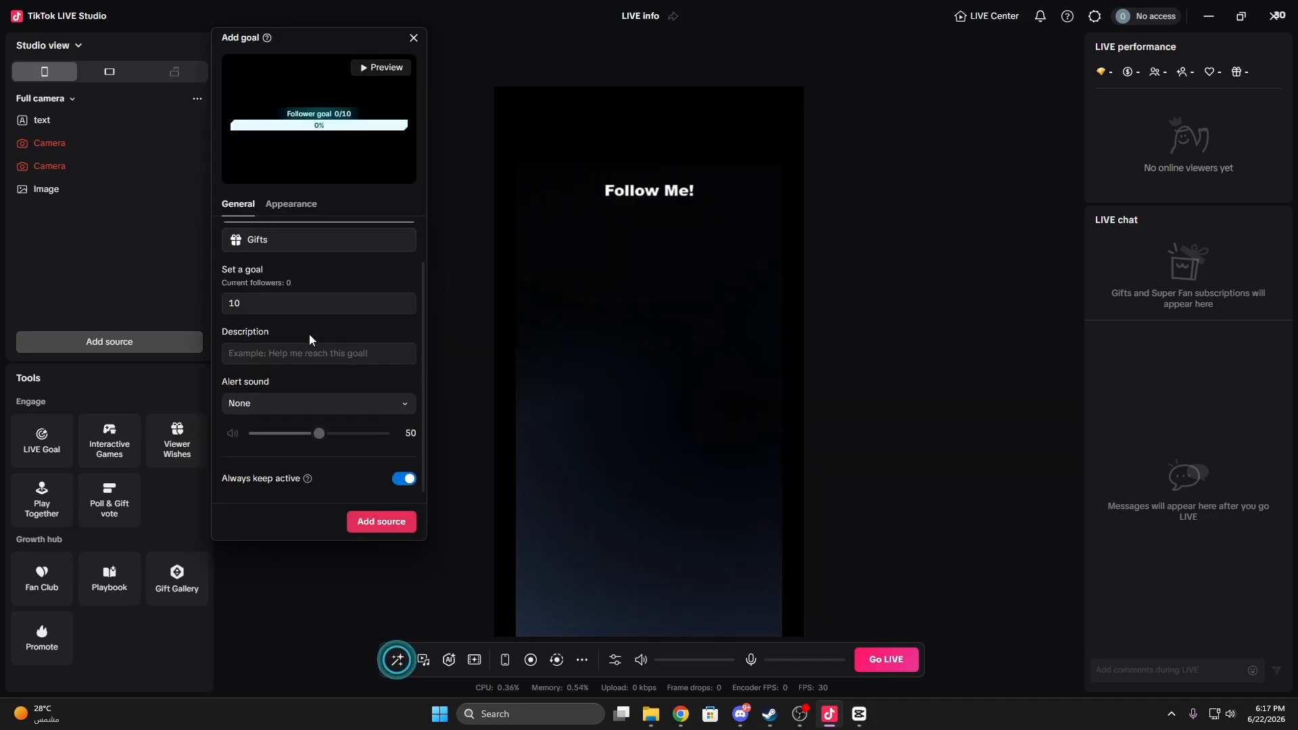
scroll(310, 334, "up", 1)
left_click(291, 351)
scroll(283, 371, "down", 1)
left_click(284, 404)
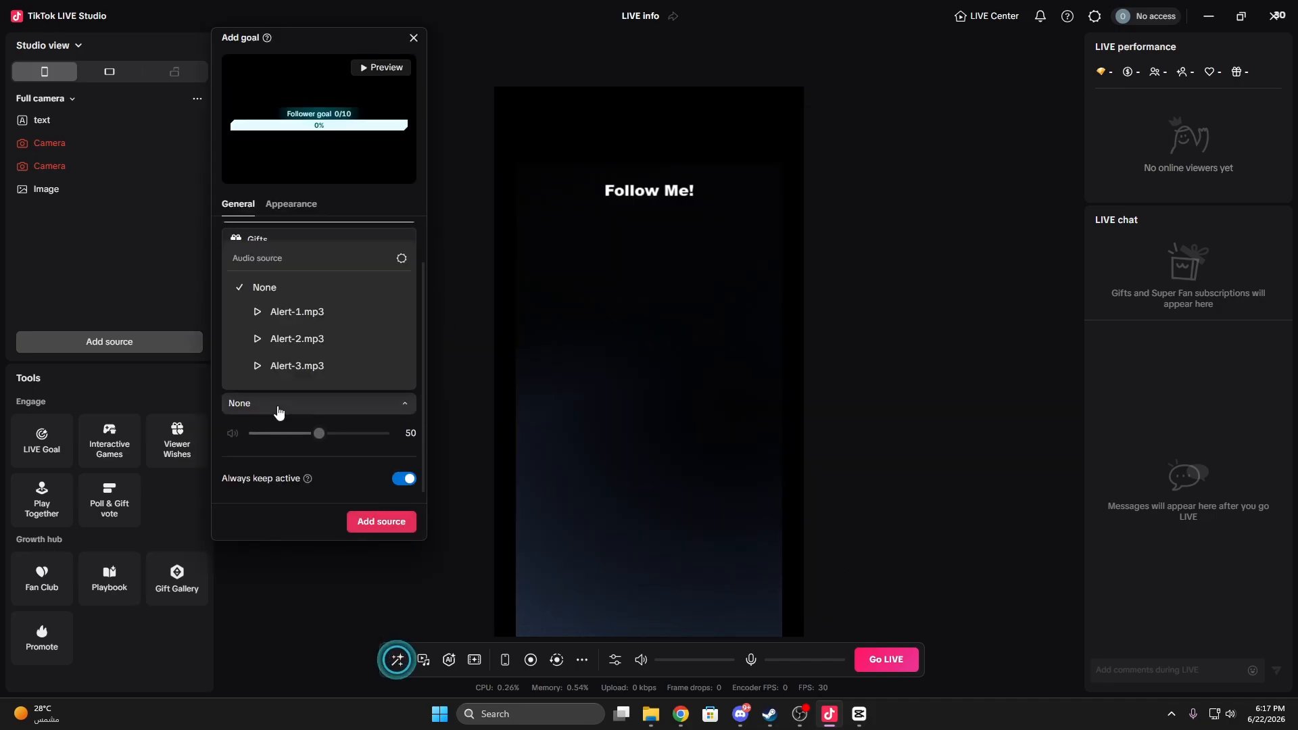
left_click(284, 403)
scroll(307, 337, "up", 1)
left_click(293, 288)
scroll(293, 289, "down", 1)
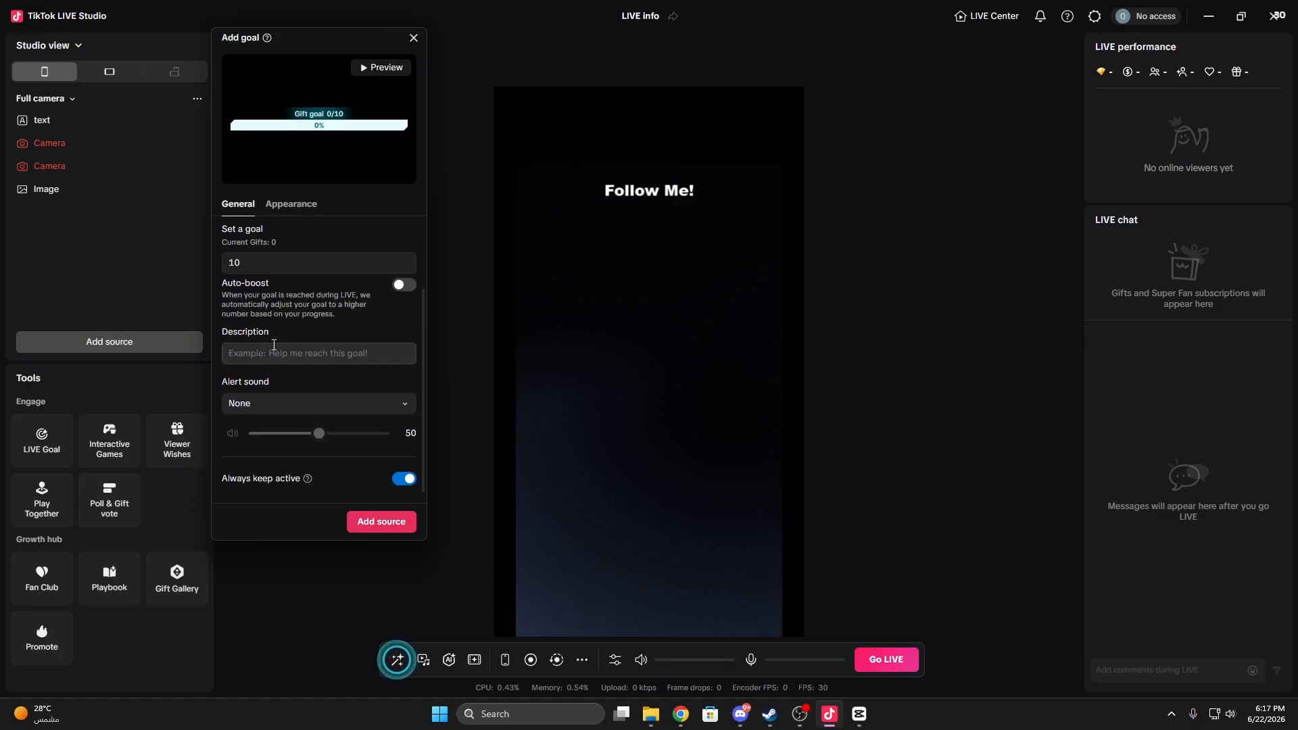
scroll(287, 297, "up", 1)
left_click(297, 205)
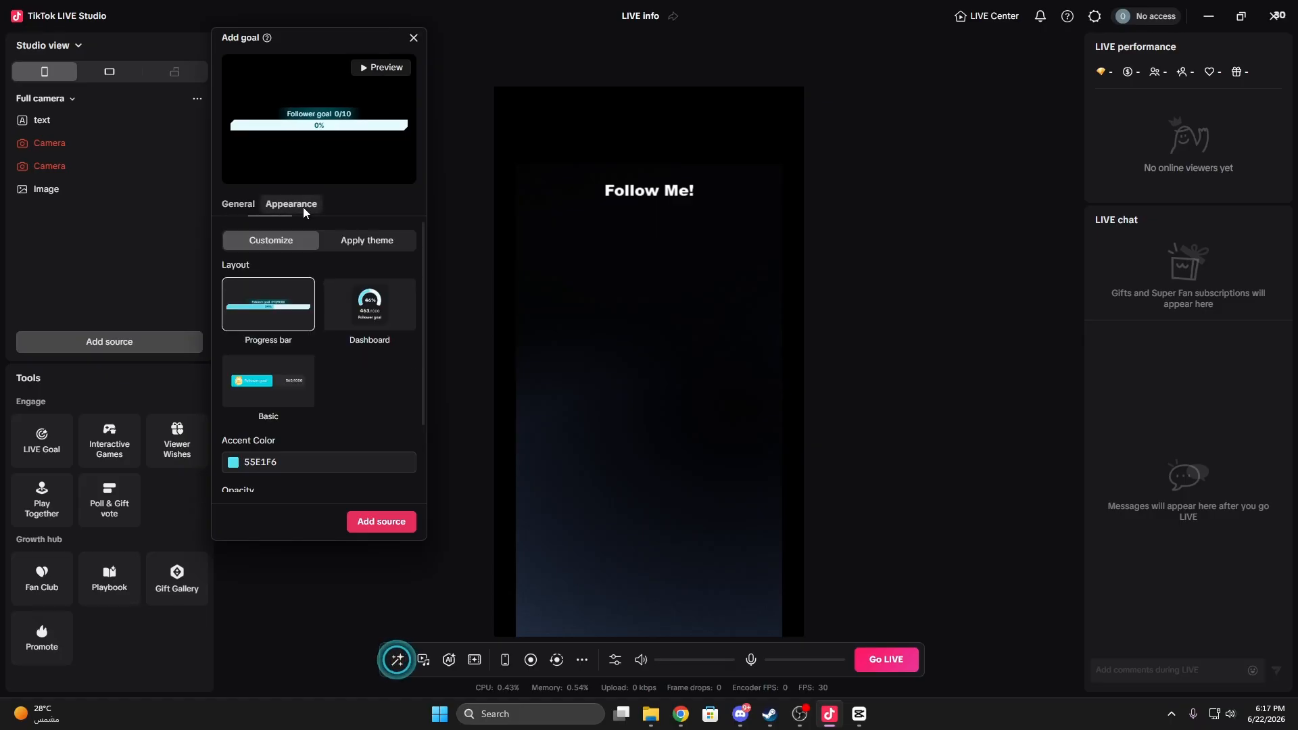
left_click(241, 205)
Step: Add the follower goal of 10 with the progress bar layout, place it at the canvas's upper edge and deselect it
left_click(380, 521)
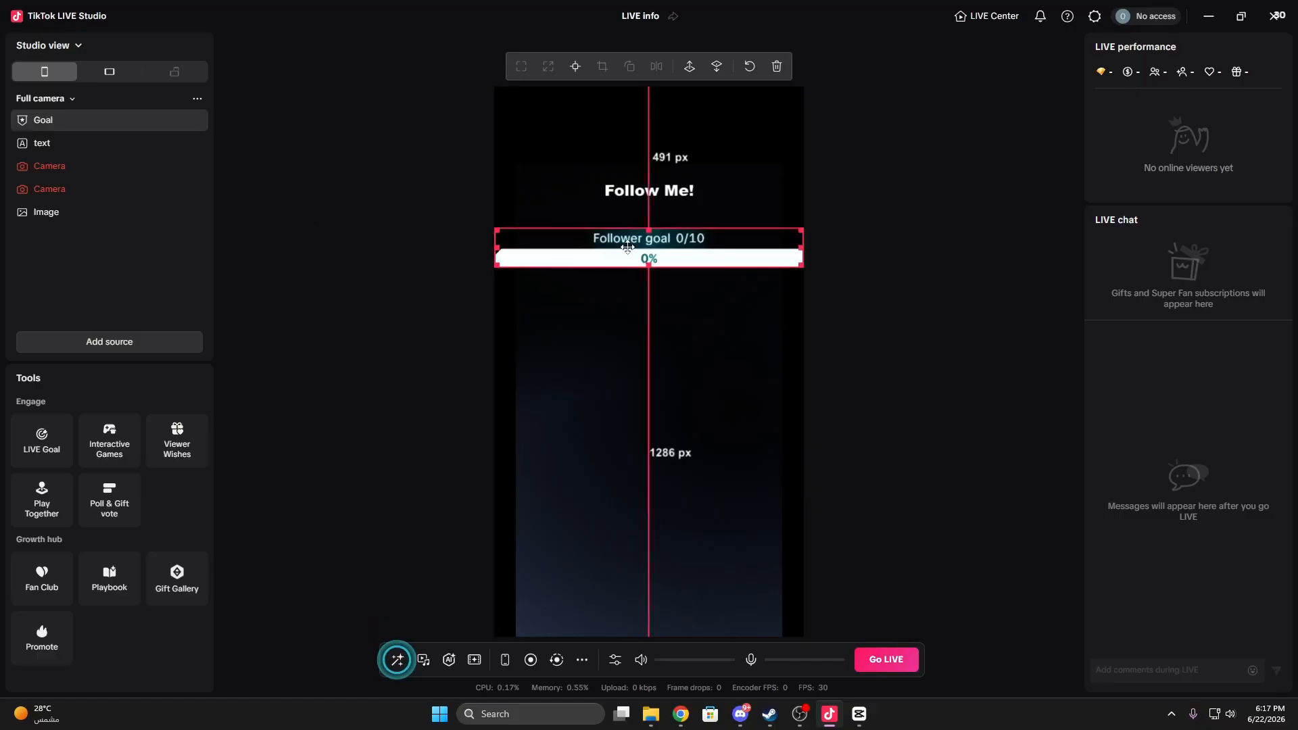
left_click_drag(687, 242, 686, 101)
left_click(893, 276)
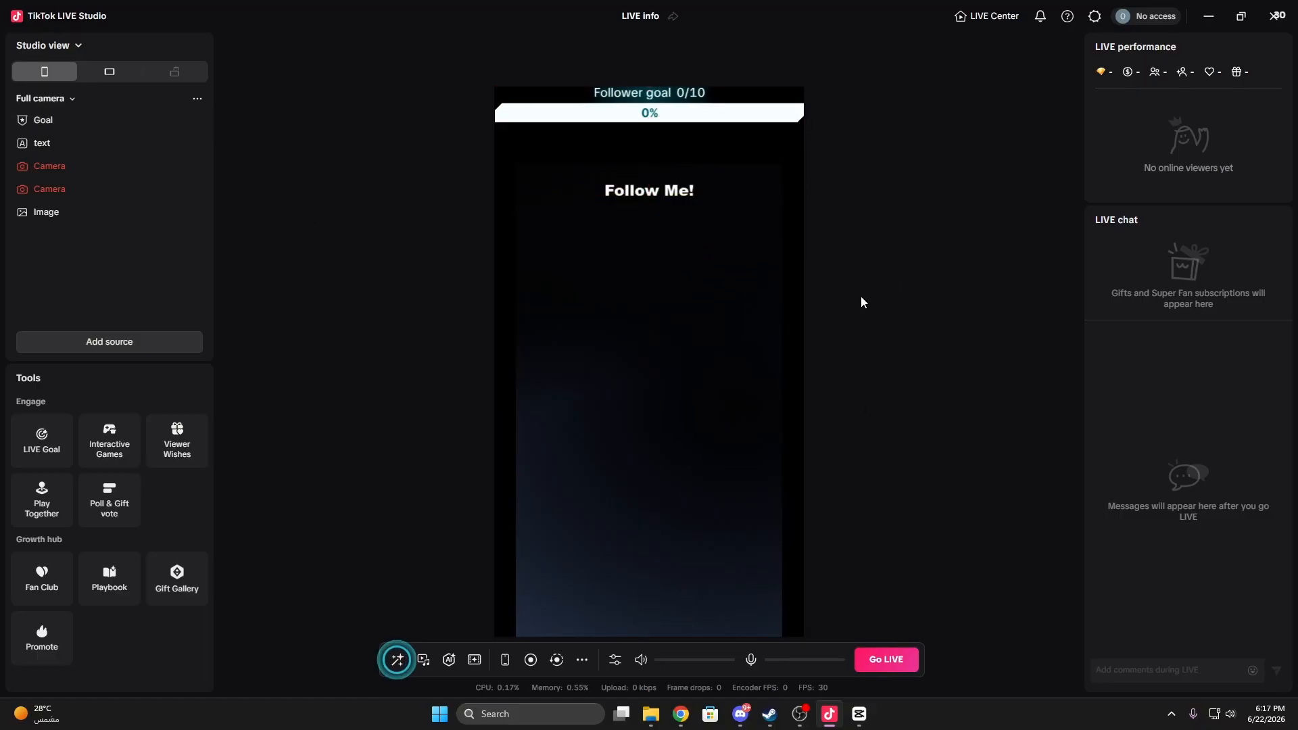